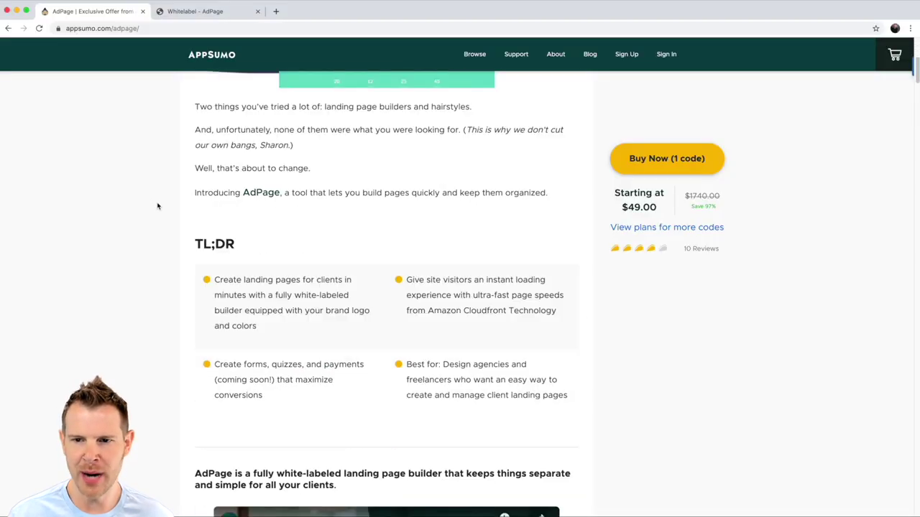
- Scroll through the AppSumo AdPage deal page covering agency branding, custom domains and $49 lifetime access
scroll(156, 209, down, 17)
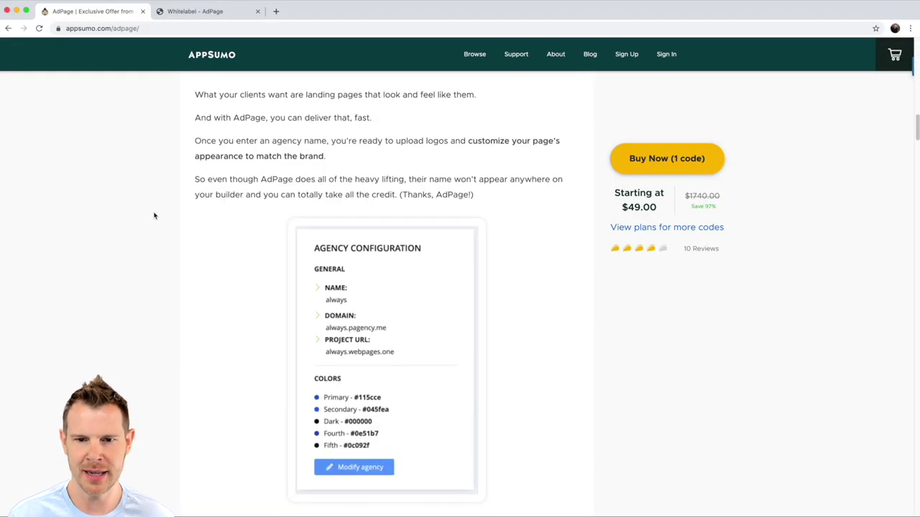
scroll(154, 215, down, 15)
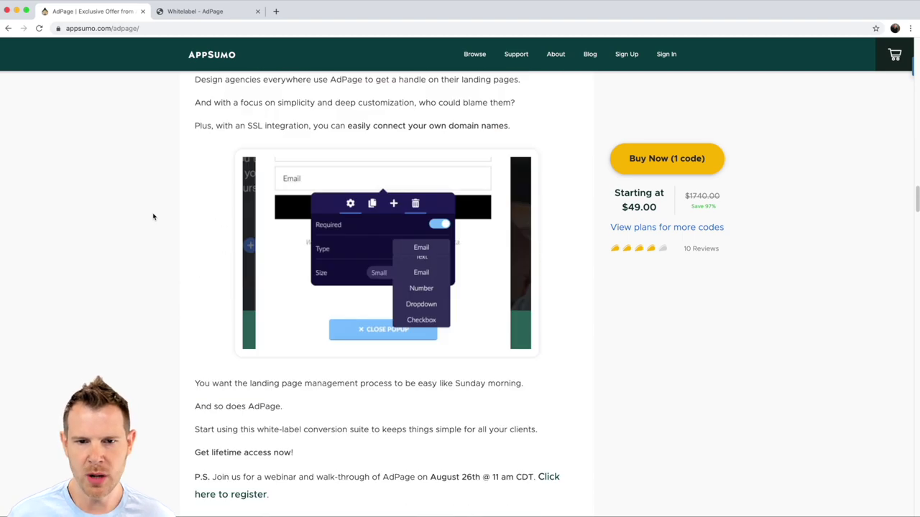
scroll(153, 216, down, 4)
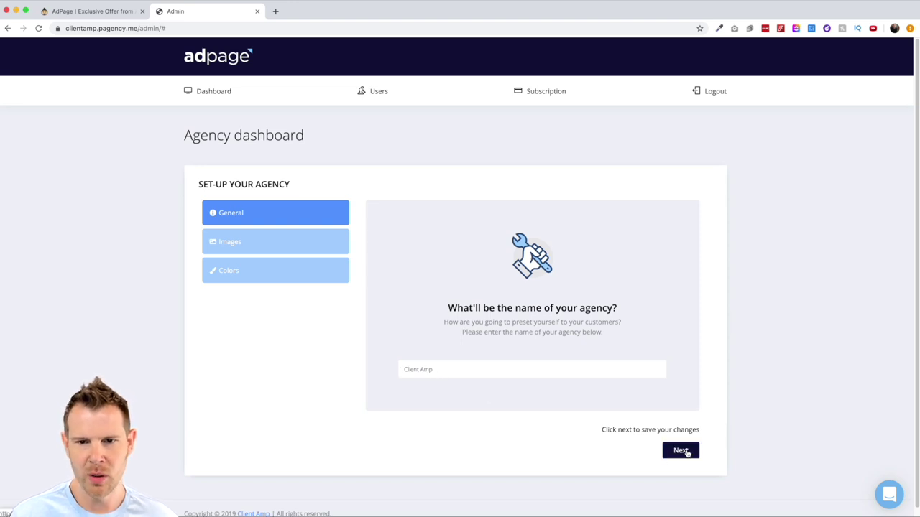
- Advance the agency setup to the Images step and review the ClientAmp logo, icon and hero images
click(681, 451)
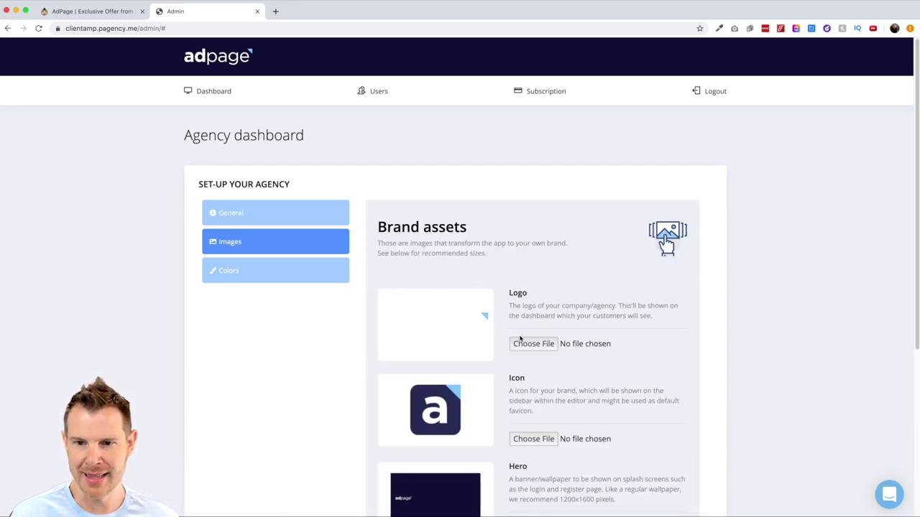
scroll(579, 358, down, 2)
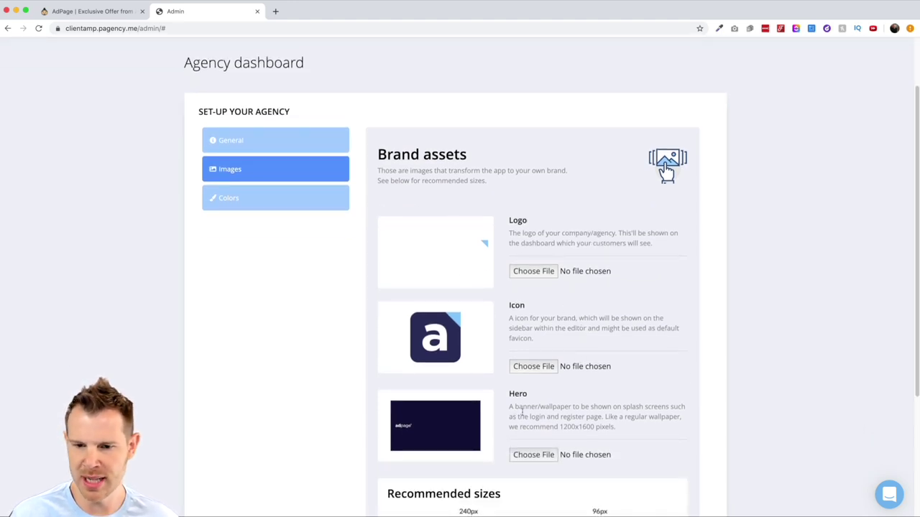
scroll(522, 412, down, 1)
scroll(522, 412, down, 1)
scroll(522, 411, down, 4)
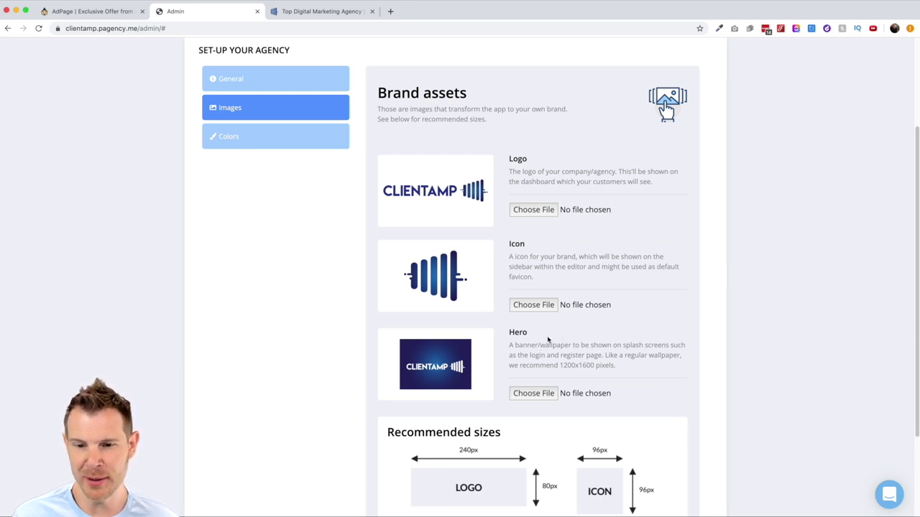
scroll(548, 340, down, 1)
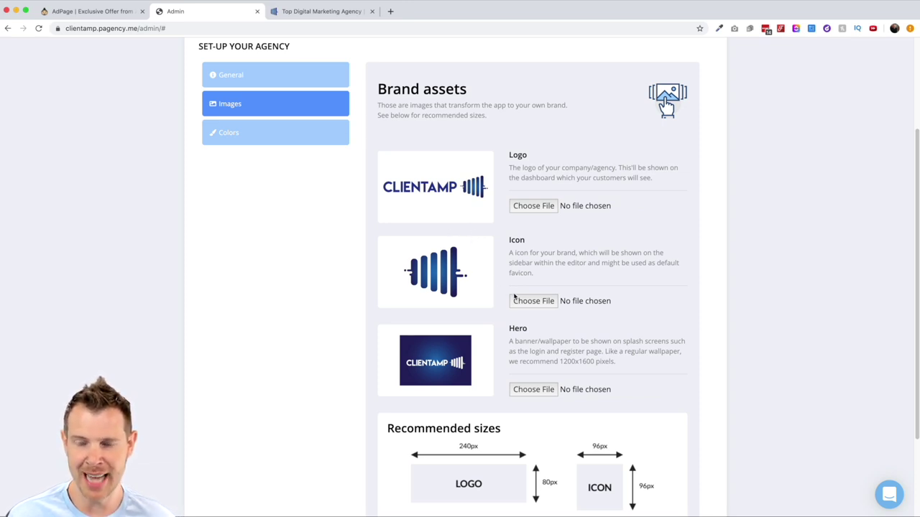
- Move on to the Colors step and review the five brand colour values and preview
scroll(515, 298, down, 3)
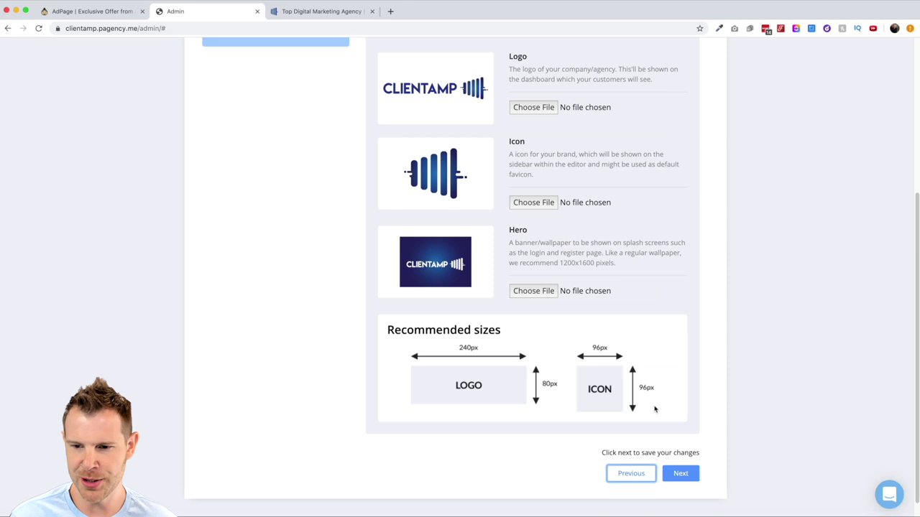
click(681, 476)
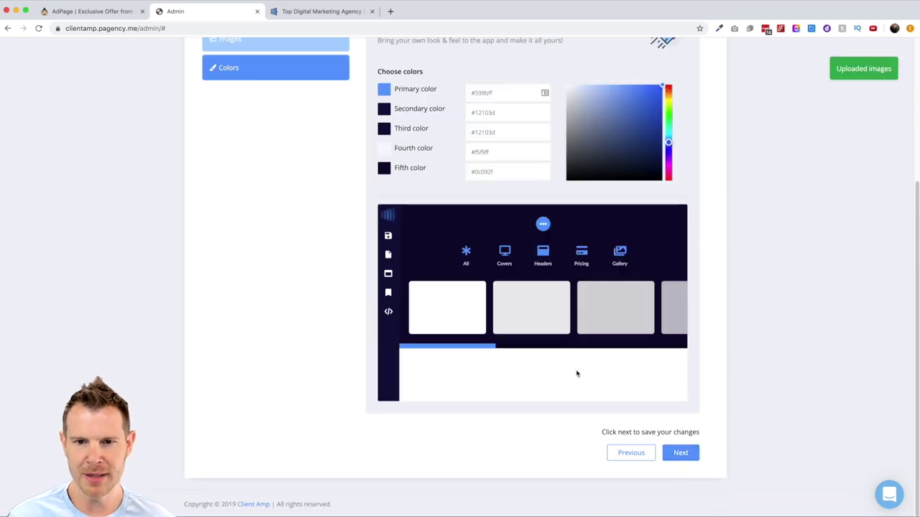
scroll(577, 371, up, 3)
scroll(355, 345, down, 1)
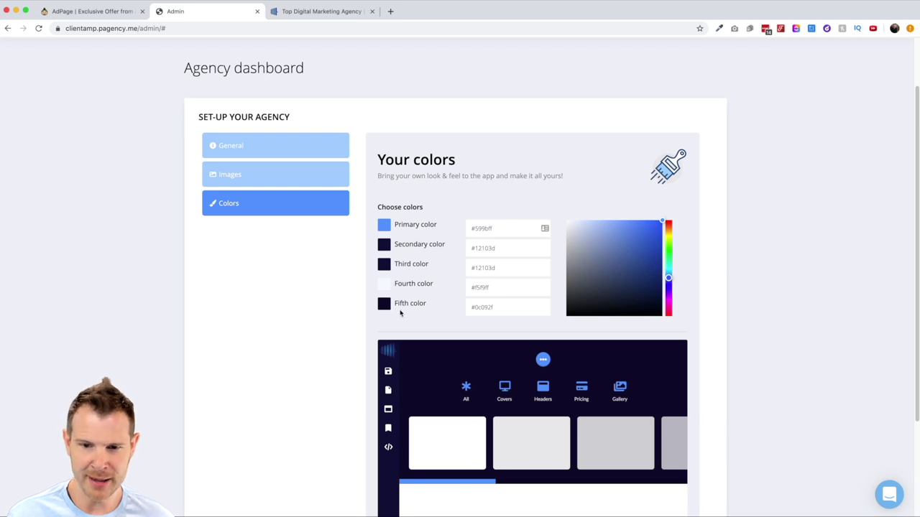
scroll(431, 413, down, 1)
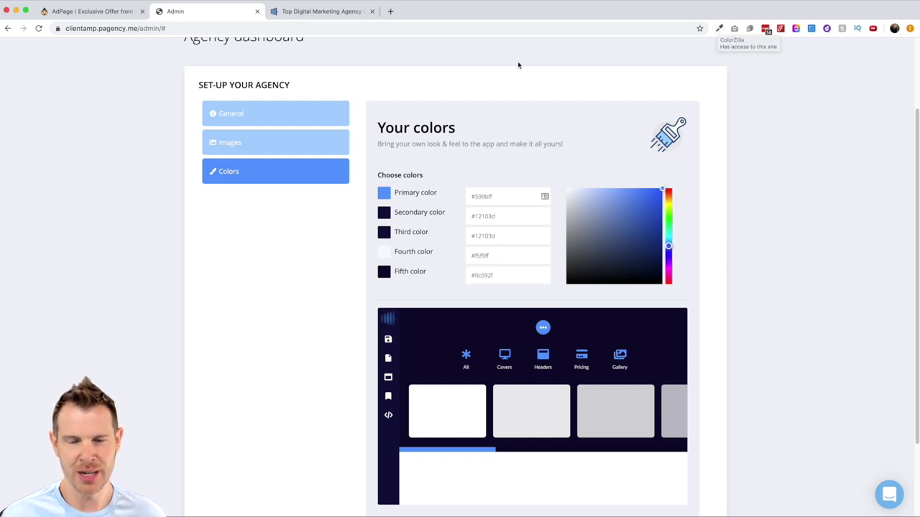
- On the ClientAmp site, sample and copy the header's navy #242265 with ColorZilla
click(313, 13)
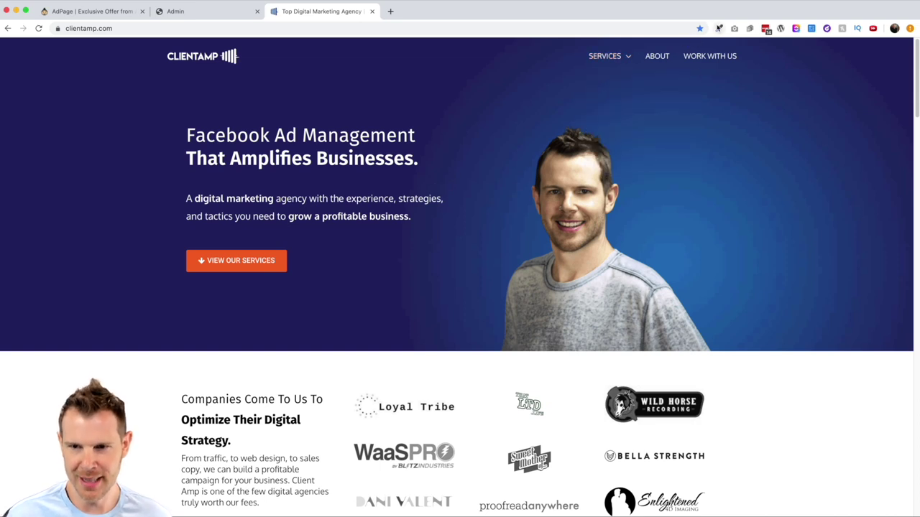
click(719, 28)
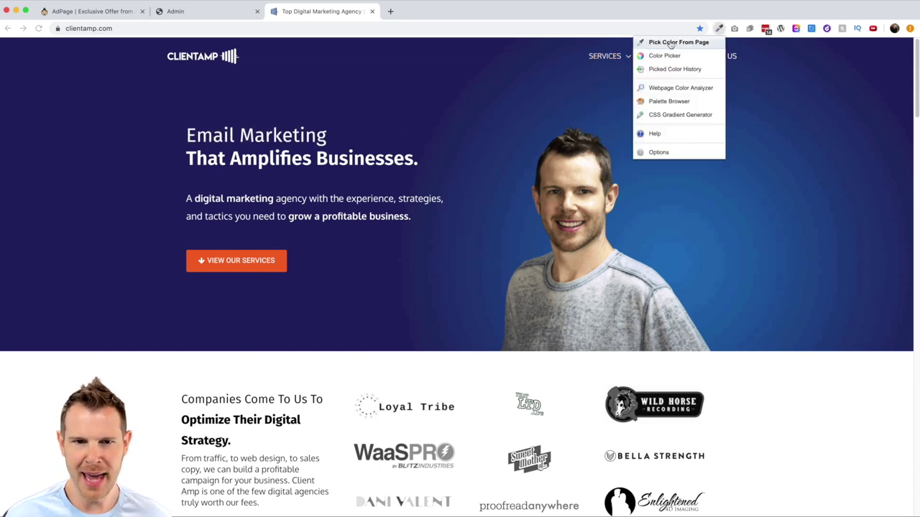
click(672, 44)
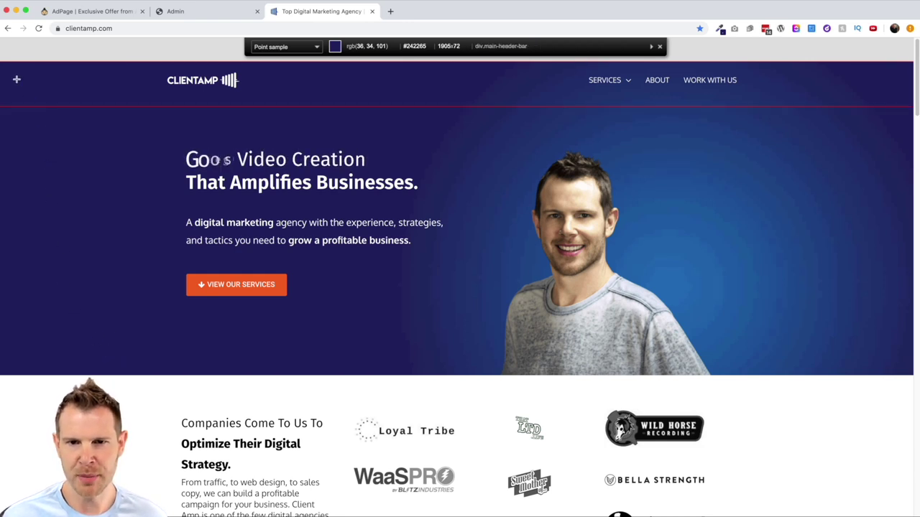
click(17, 79)
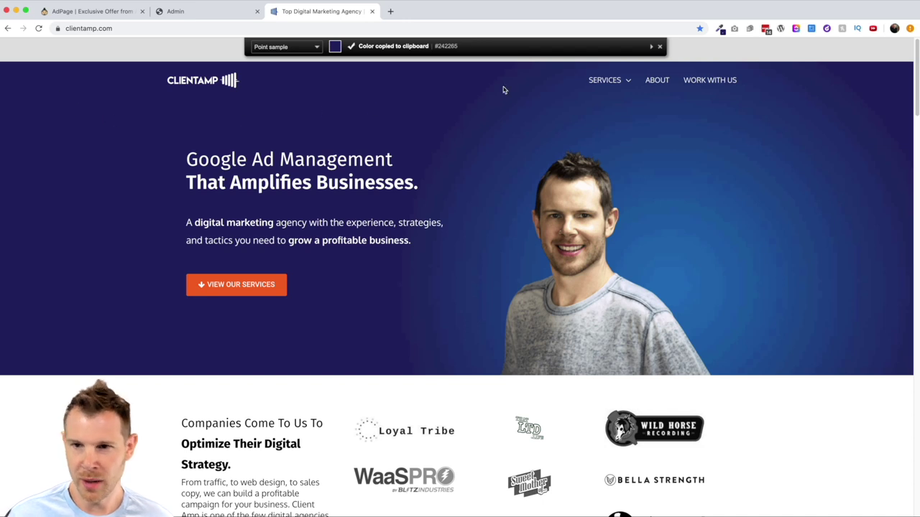
click(659, 46)
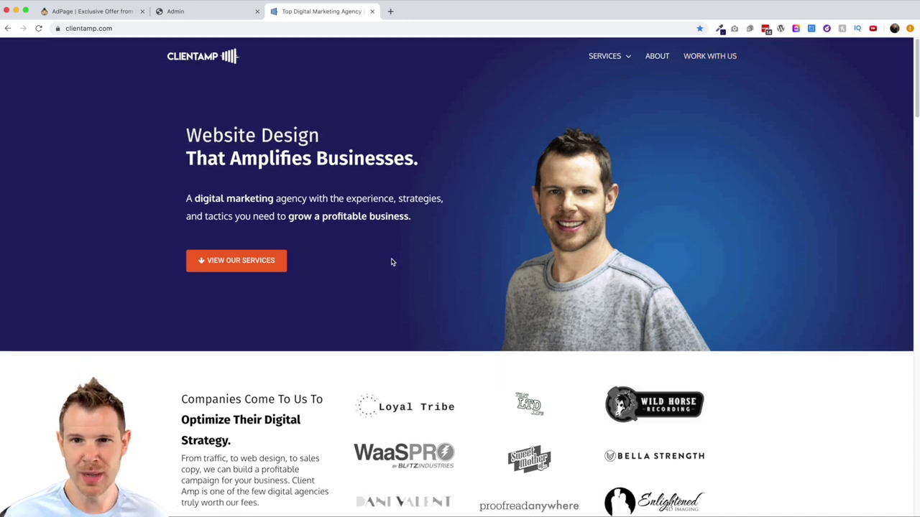
- Sample and copy the photo background's blue #2674BB and the services button's orange #F36624
click(720, 30)
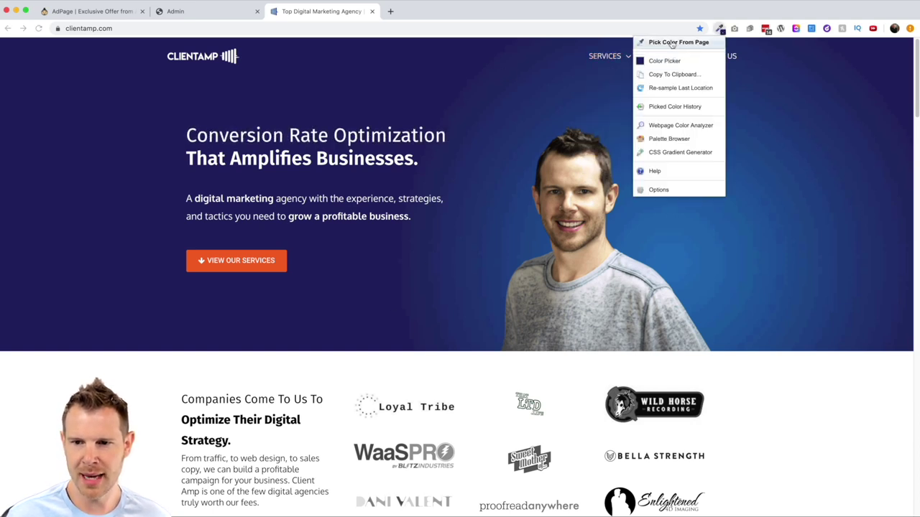
click(672, 43)
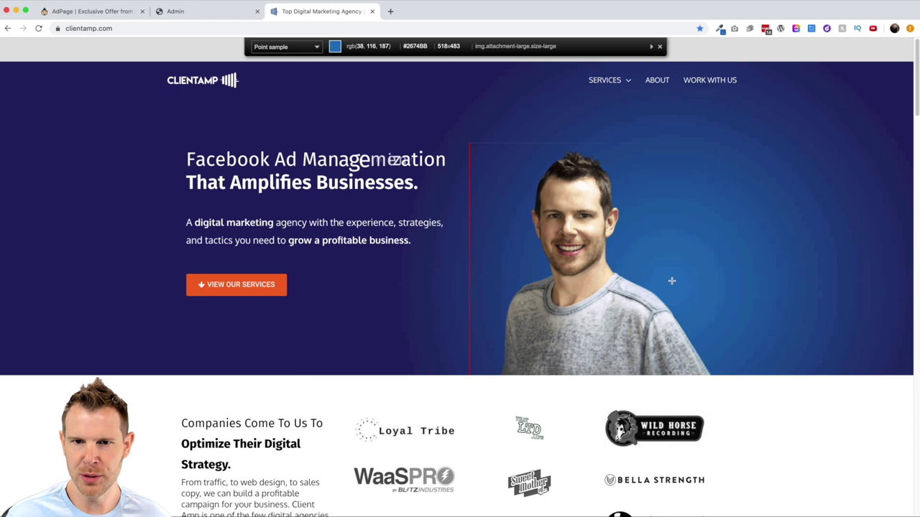
click(672, 281)
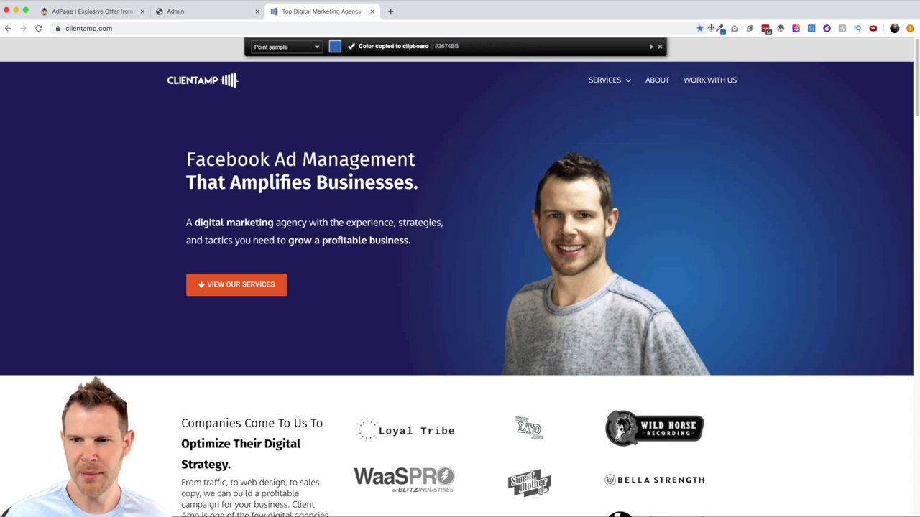
click(721, 30)
click(676, 42)
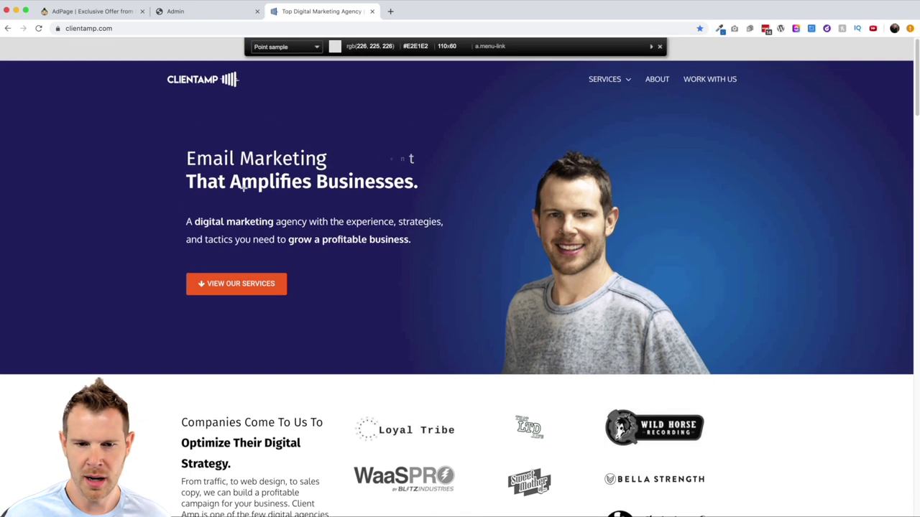
click(190, 281)
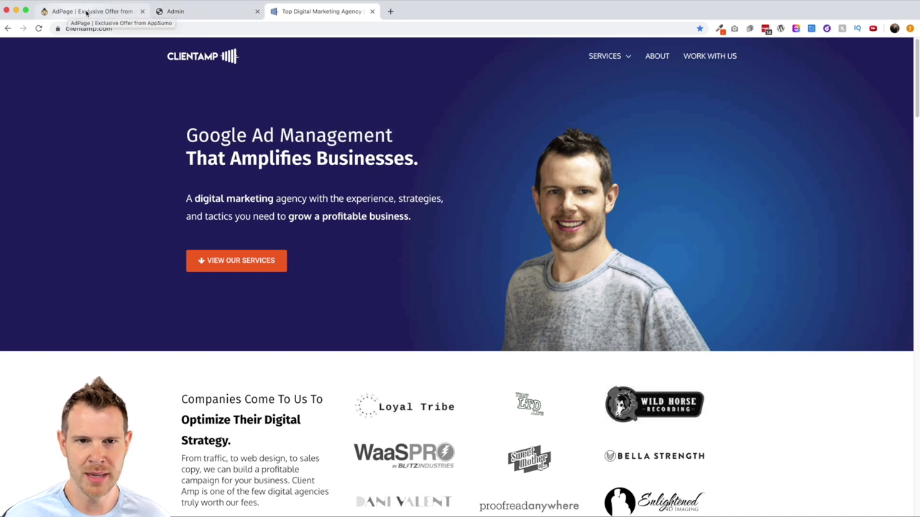
- Paste navy 242265 from ColorZilla's colour history into the Primary color field
click(190, 12)
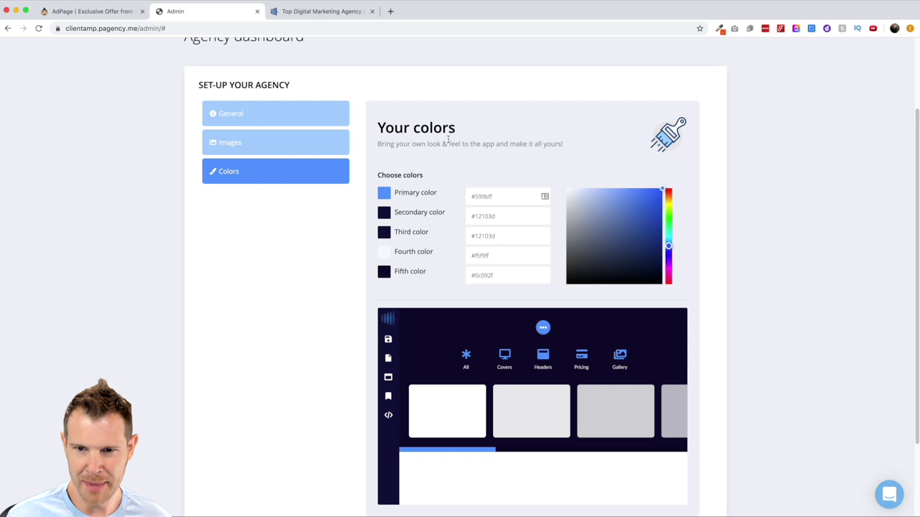
click(719, 29)
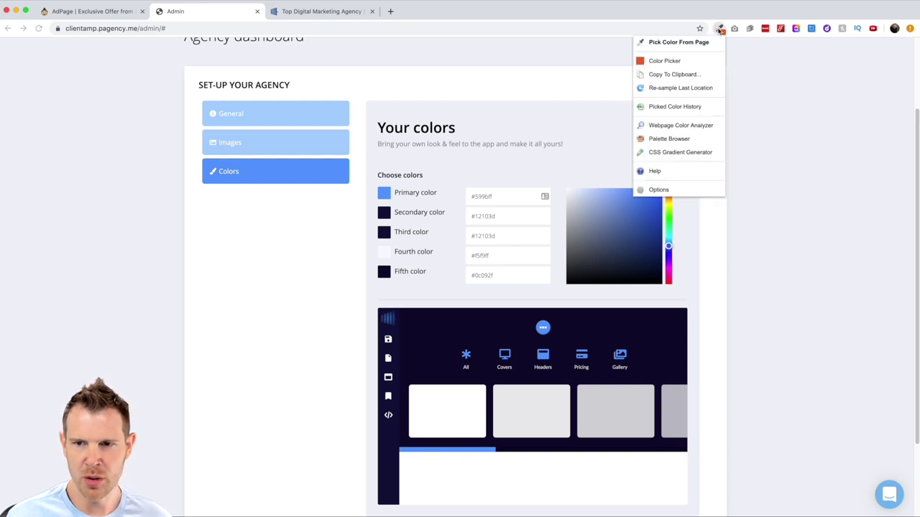
click(677, 107)
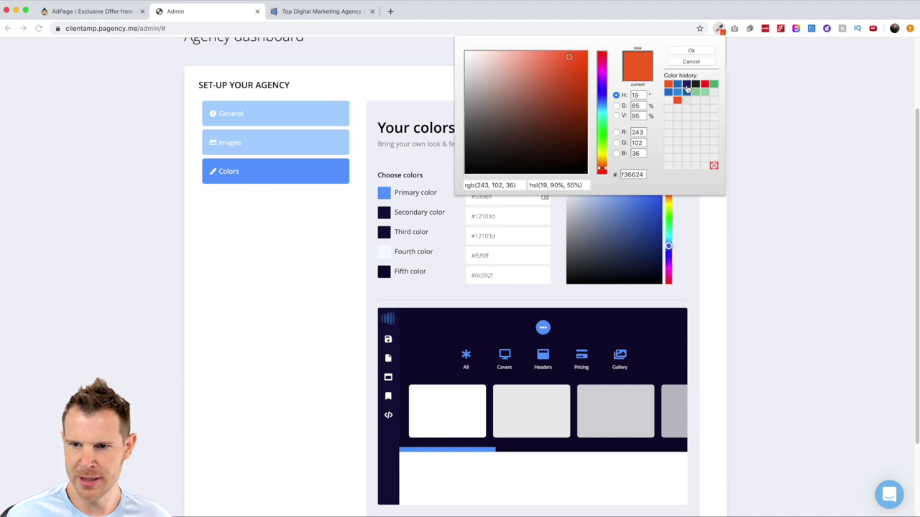
click(686, 86)
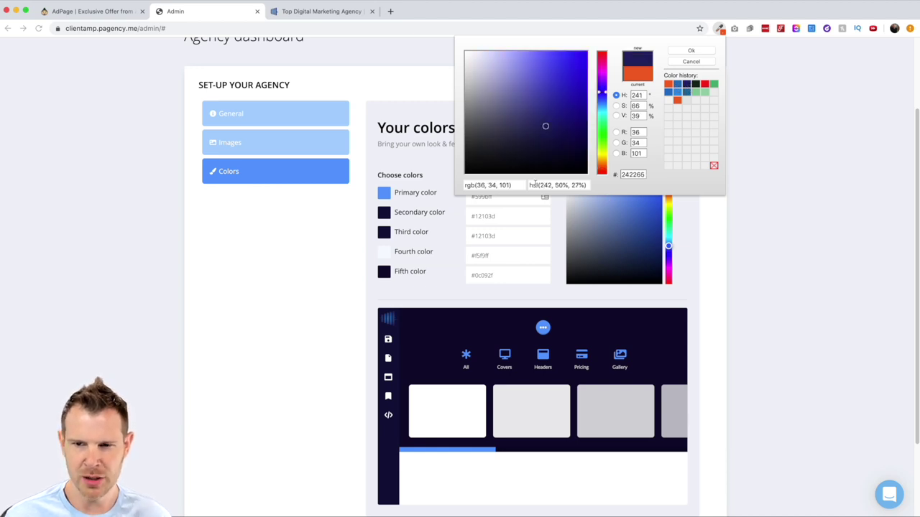
double_click(632, 175)
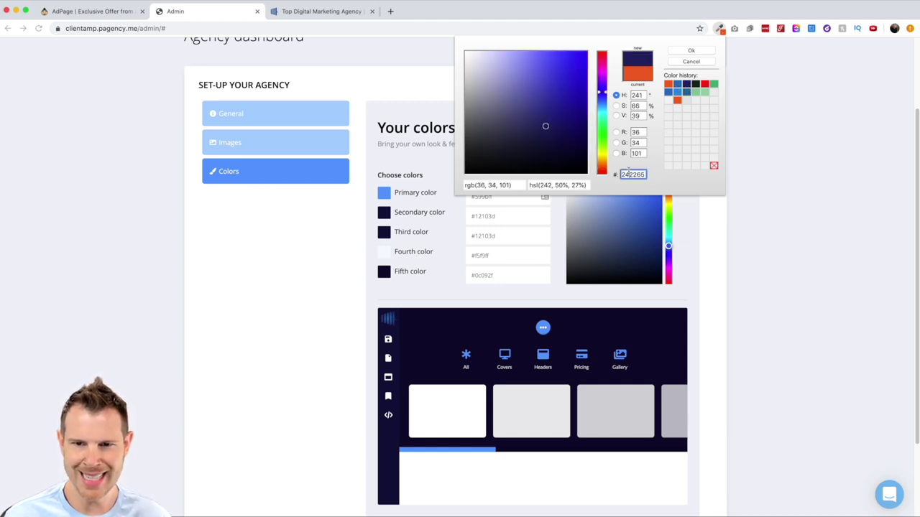
click(492, 219)
key(super+a)
key(super+v)
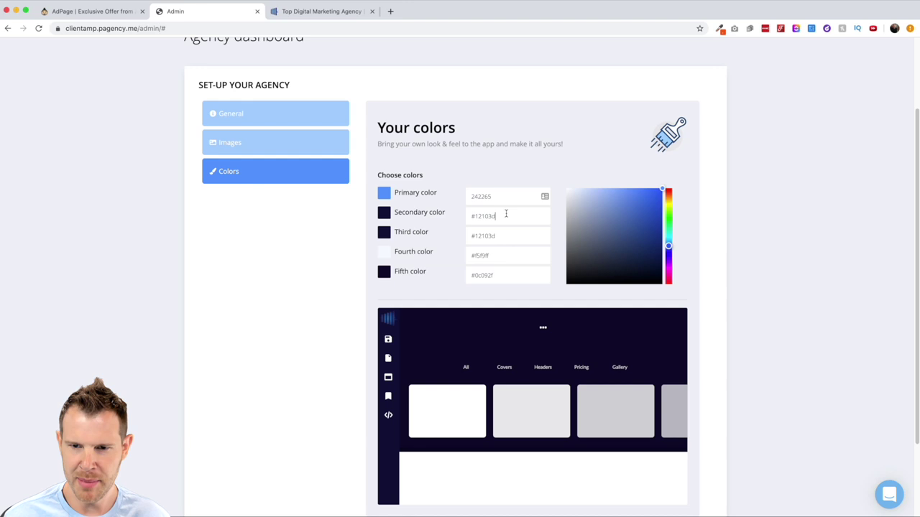
- Prefix the primary value with # to read #242265 and clear the Secondary color value
click(477, 196)
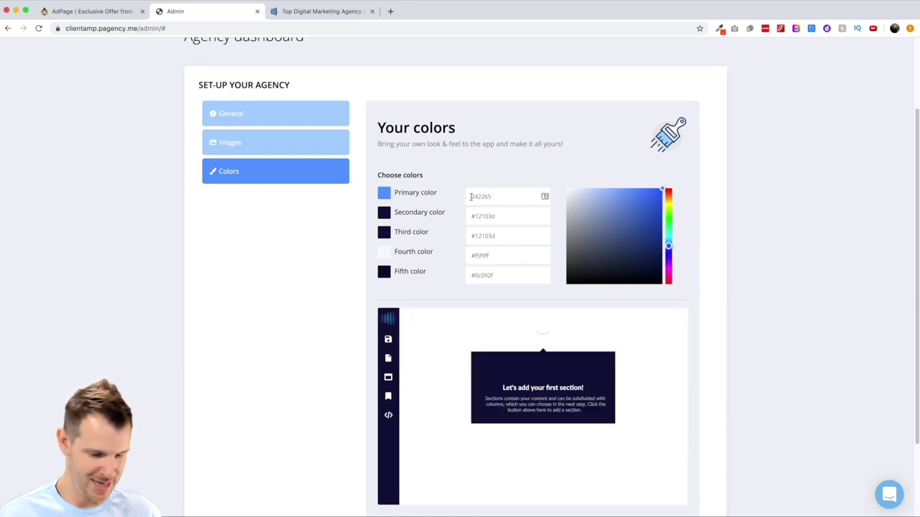
text(#)
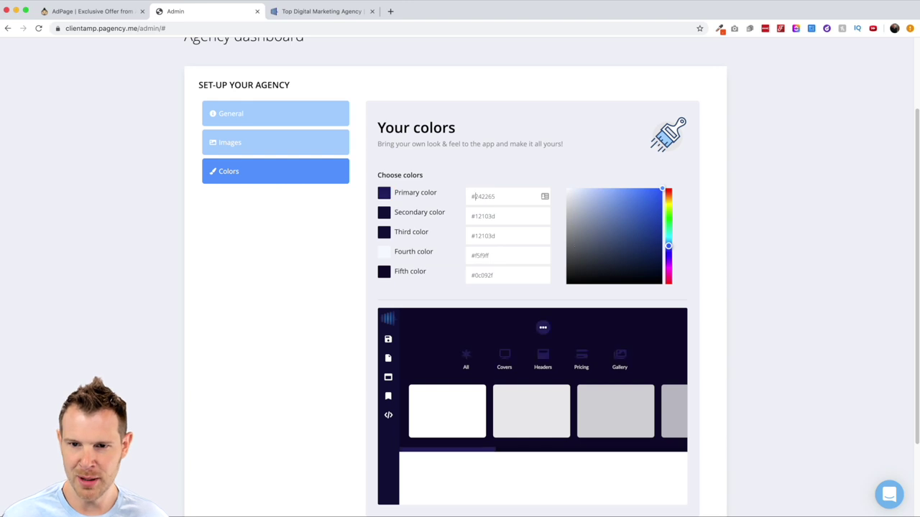
click(511, 217)
key(BackSpace)
key(BackSpace)
key(BackSpace)
key(BackSpace)
key(BackSpace)
key(BackSpace)
key(BackSpace)
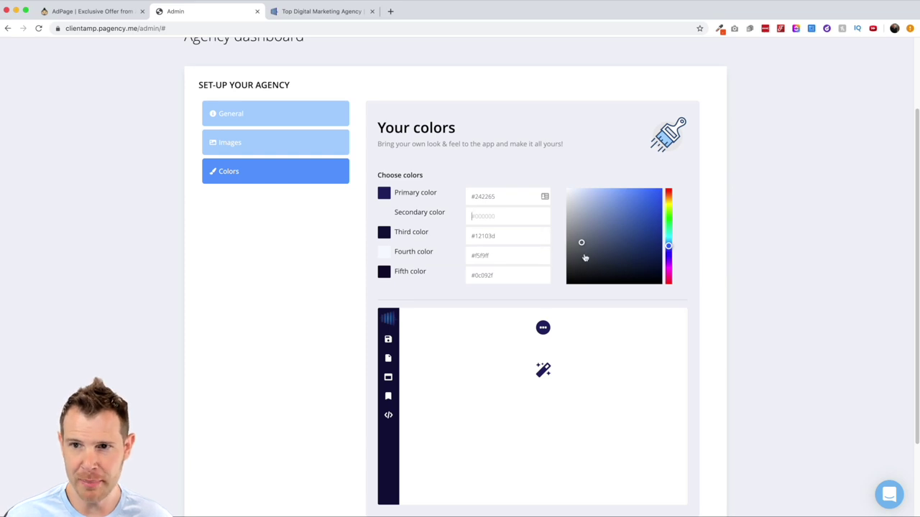
- Set Secondary and Third color to blue #2674bb from the colour history
click(719, 28)
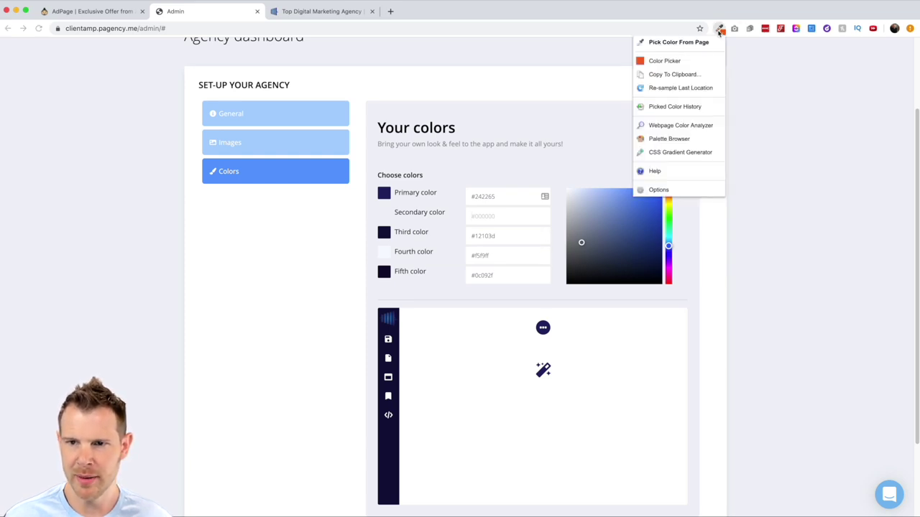
click(686, 107)
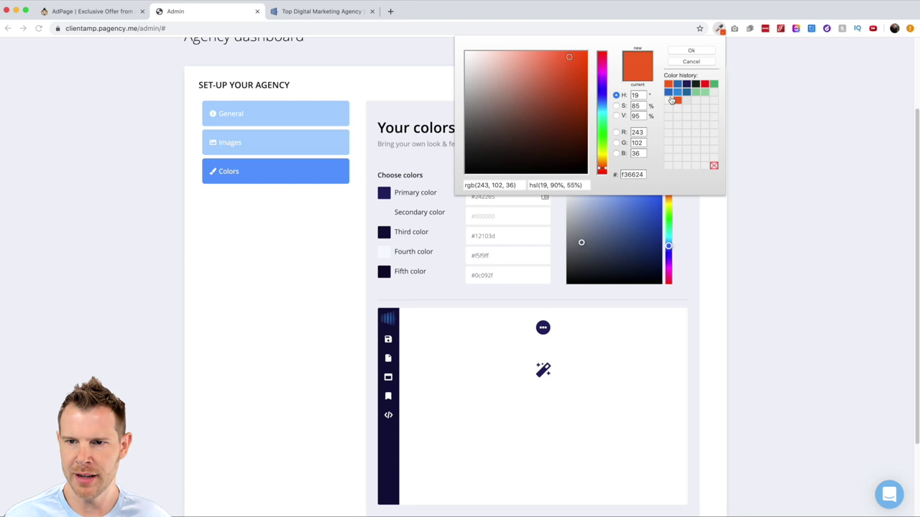
click(678, 85)
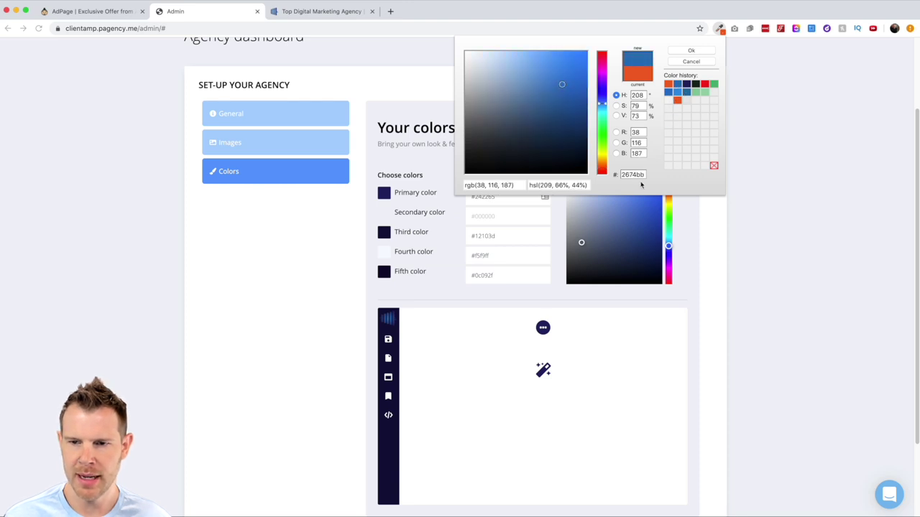
double_click(633, 174)
click(489, 216)
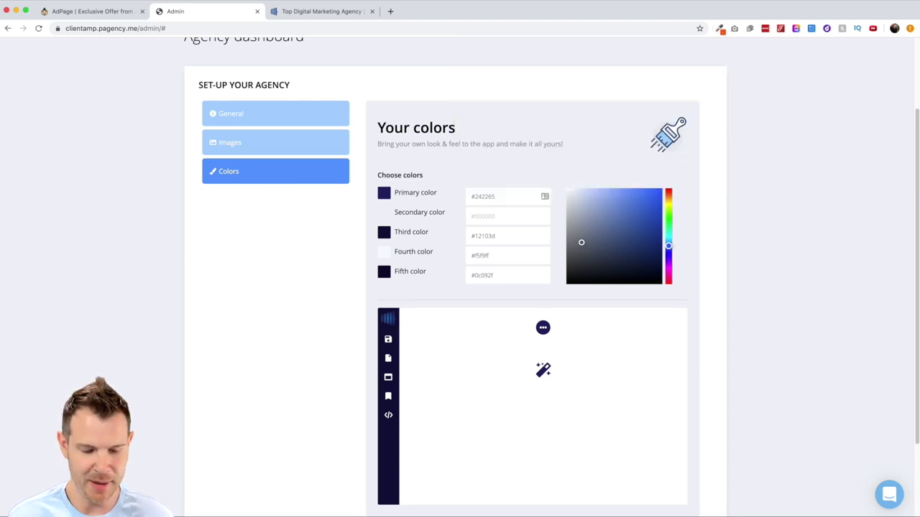
key(super+v)
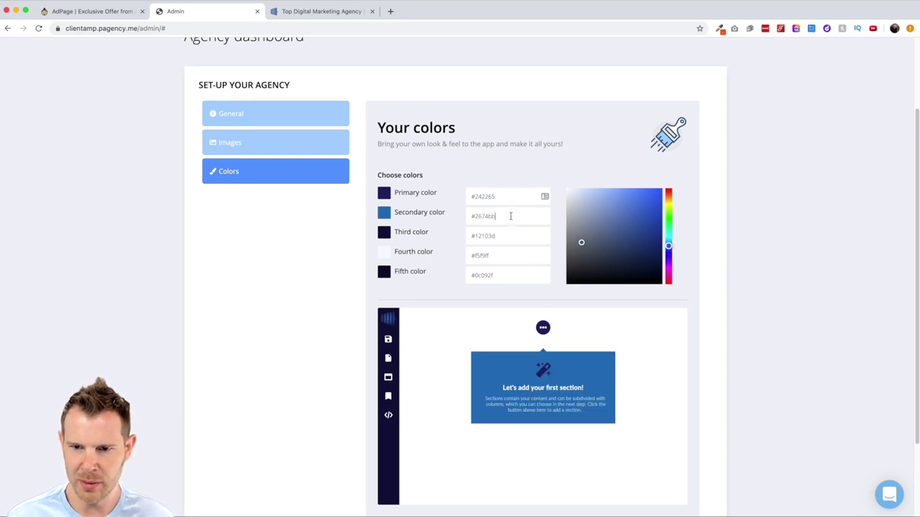
key(super+Left)
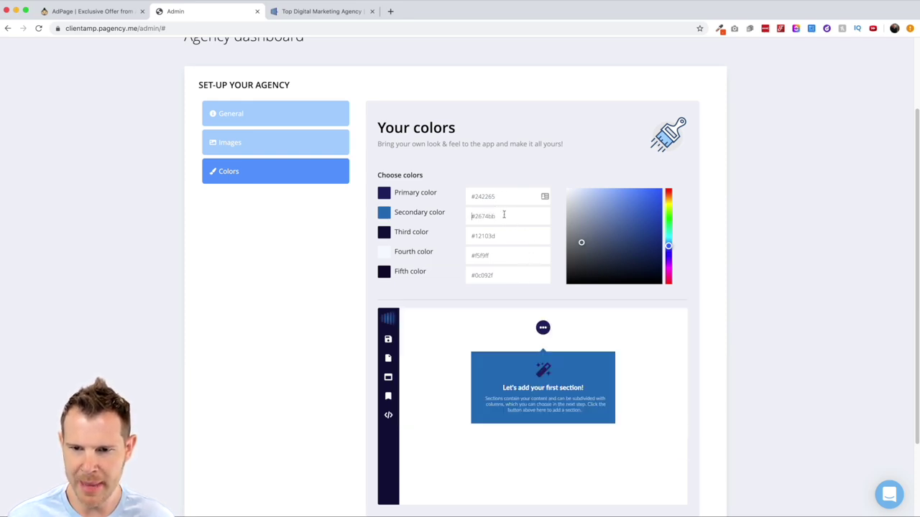
click(483, 237)
key(super+v)
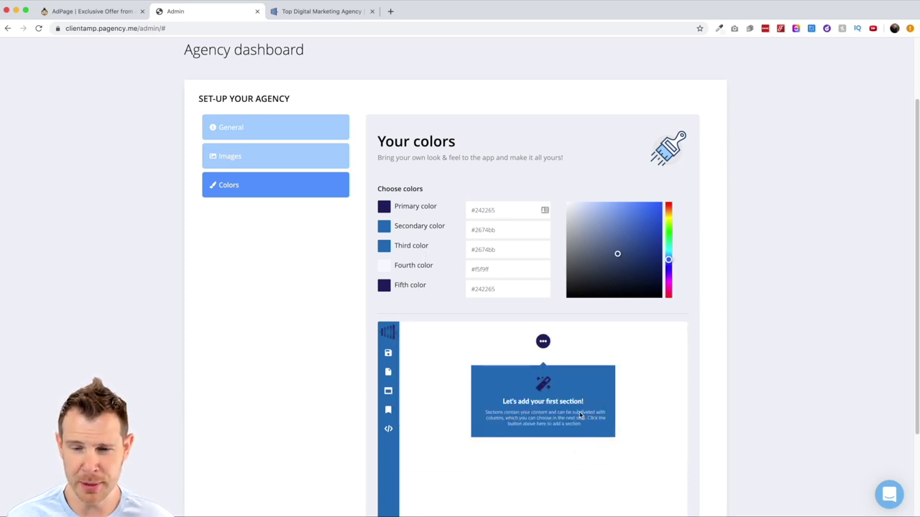
- Replace Fourth color with #F7F7F7 and save the agency colours to finish setup
click(490, 231)
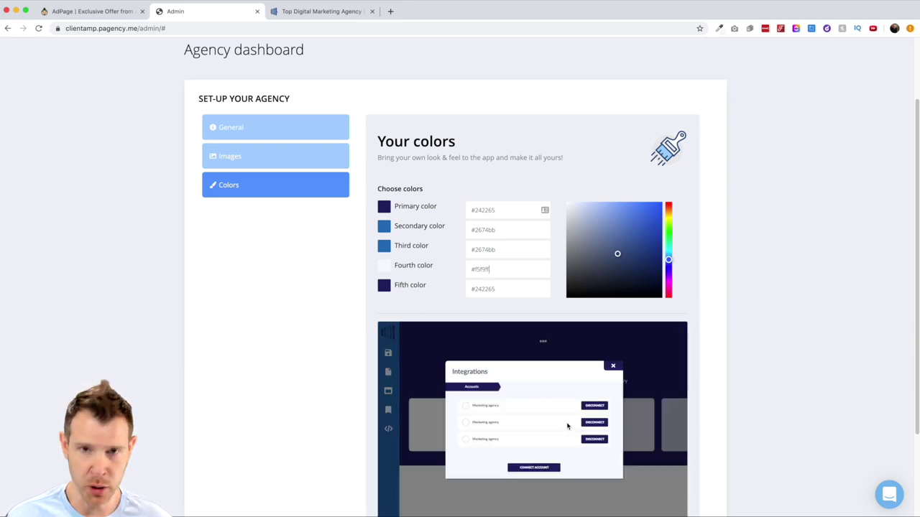
triple_click(494, 270)
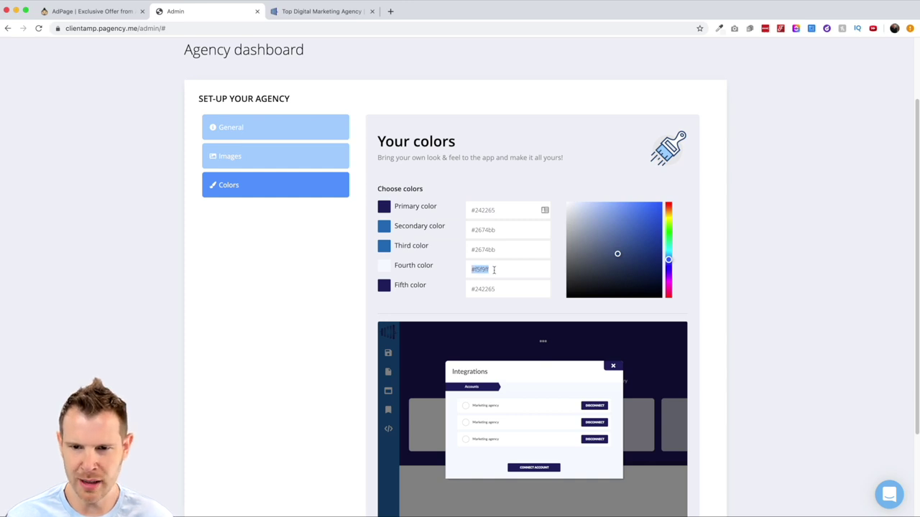
key(ctrl+v)
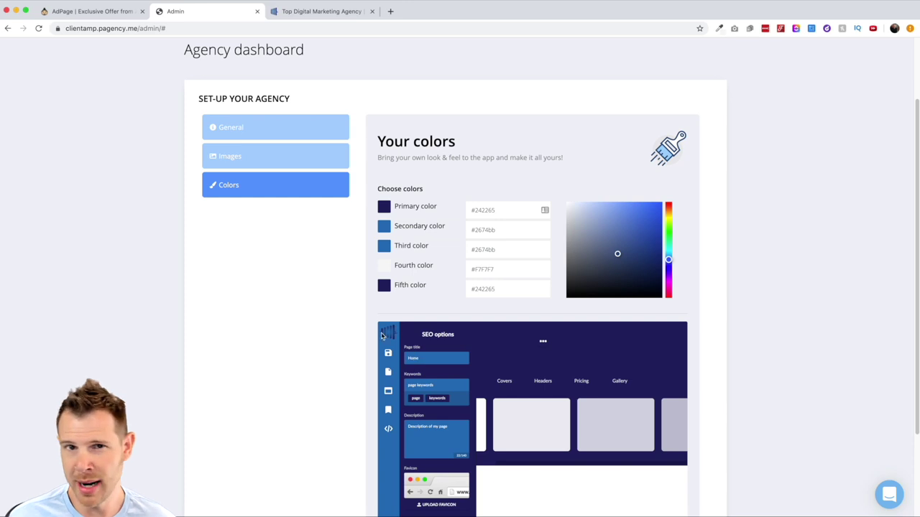
scroll(503, 331, down, 1)
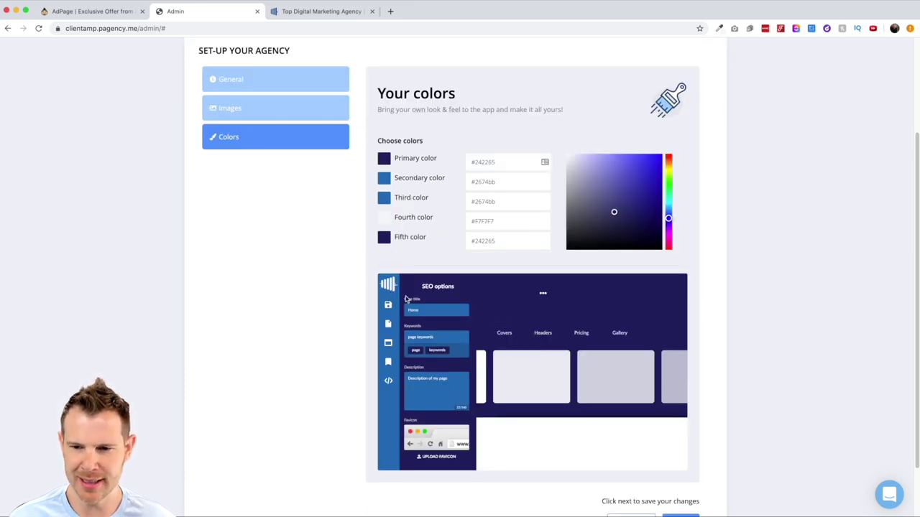
scroll(575, 381, down, 1)
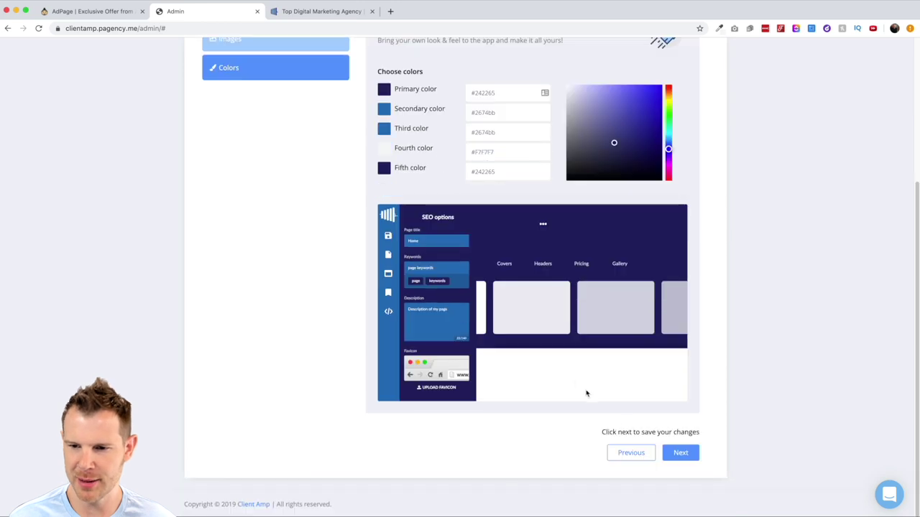
click(680, 453)
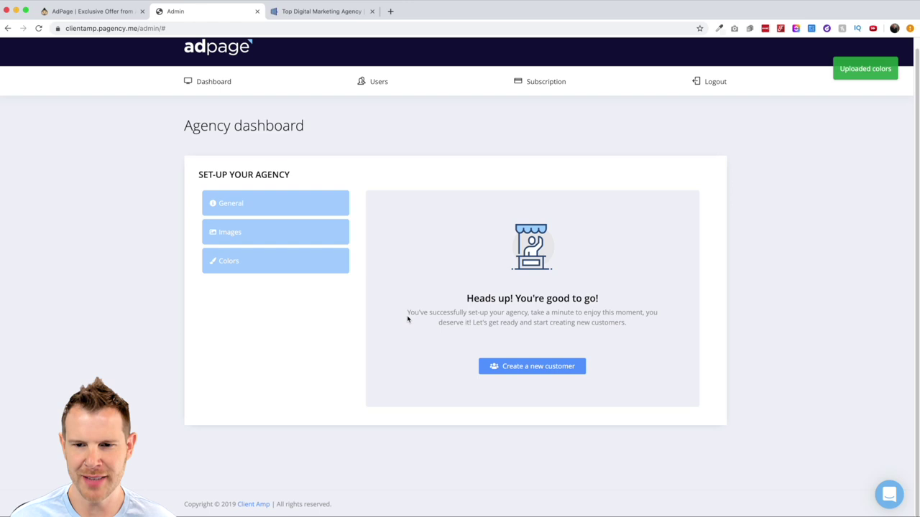
- Register a first customer with name, email and password on the APP SUMO plan
click(540, 368)
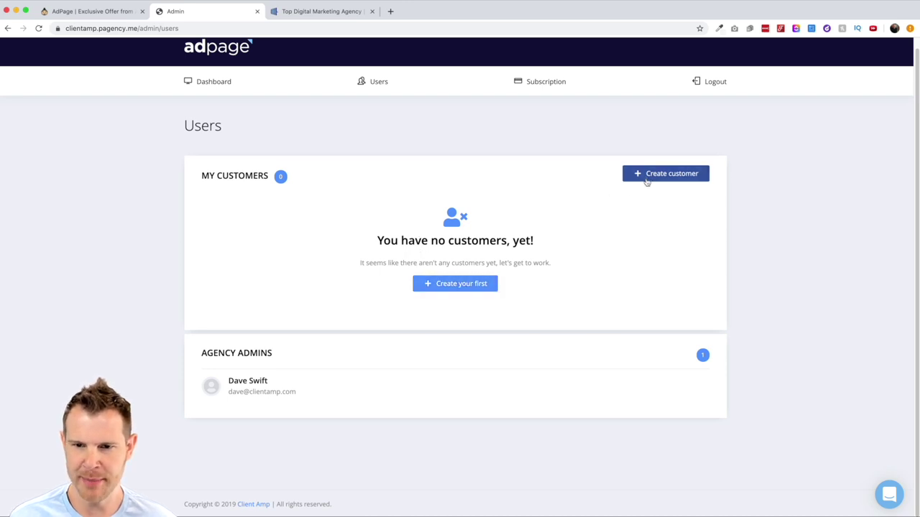
click(490, 285)
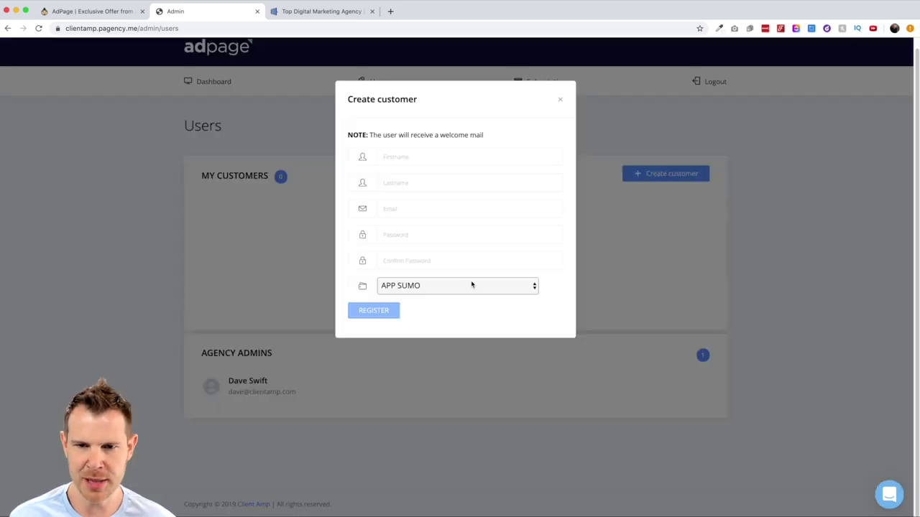
click(405, 156)
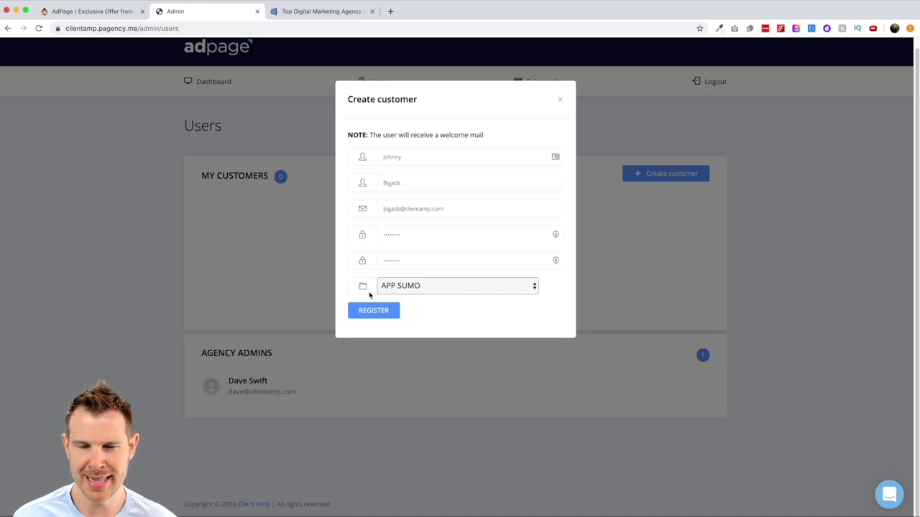
click(415, 292)
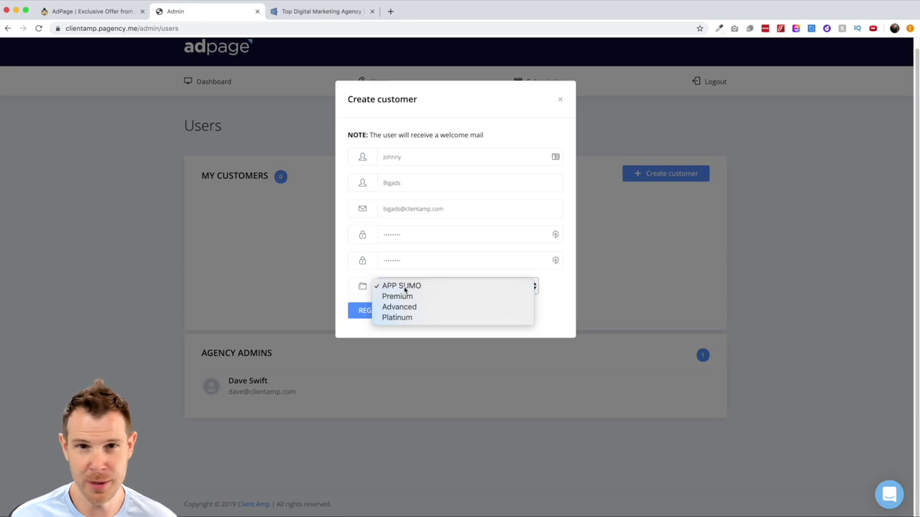
click(401, 288)
click(380, 312)
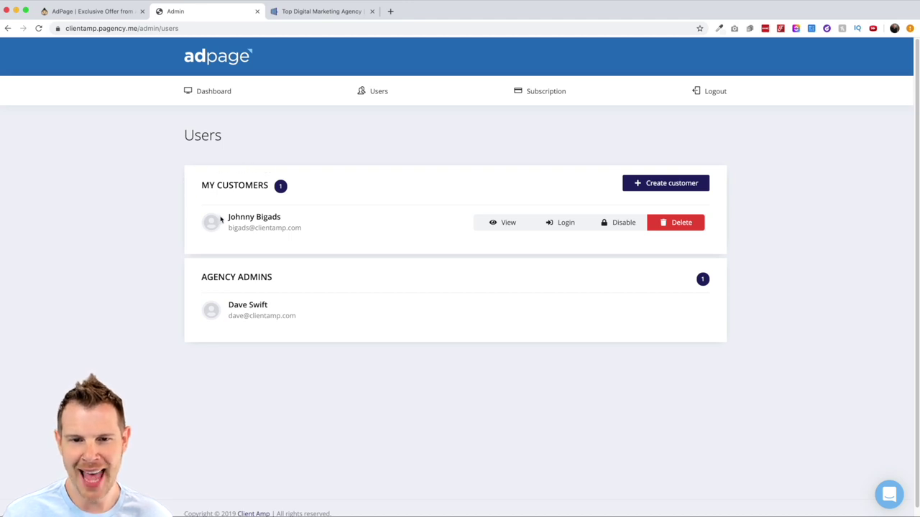
drag(220, 220, 283, 219)
click(399, 237)
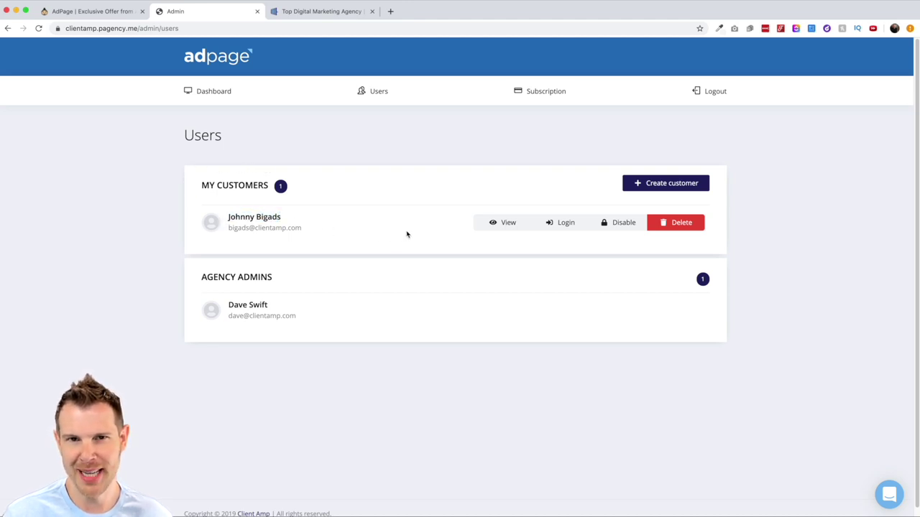
click(508, 224)
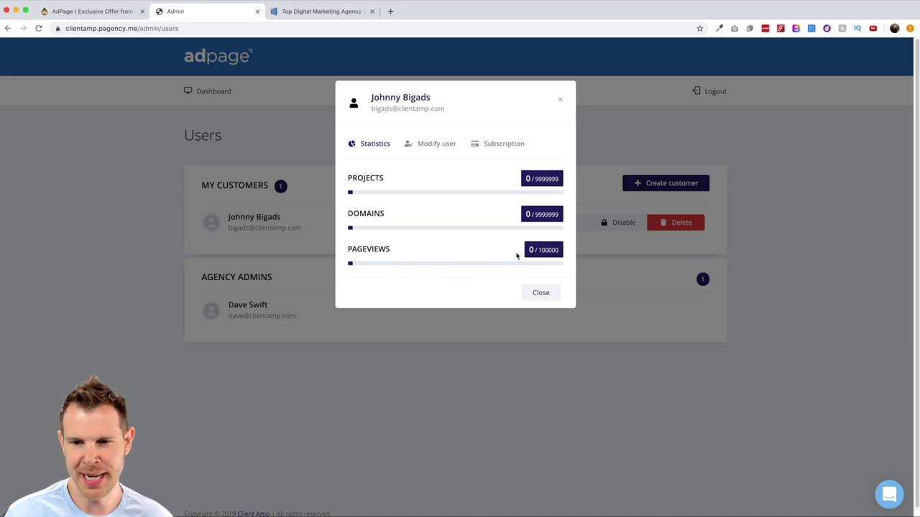
click(537, 293)
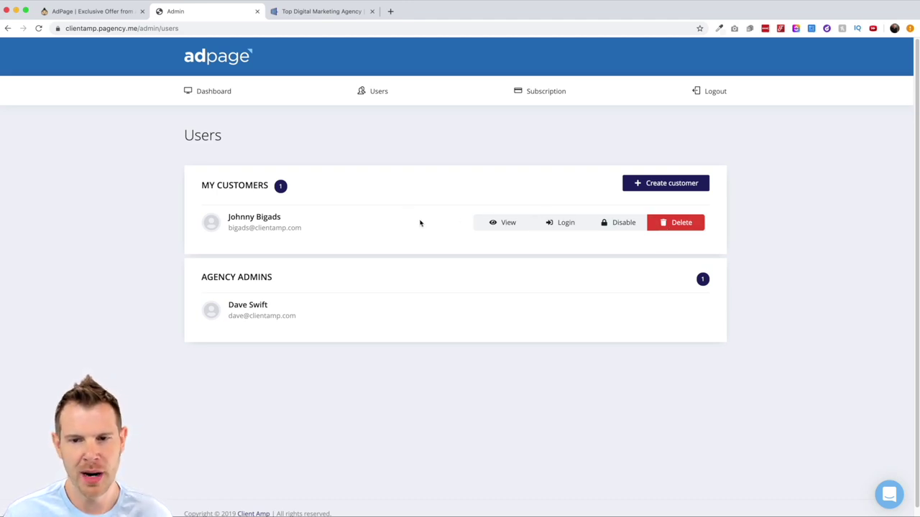
- Log in as the new customer and start a first project from Projects
click(566, 225)
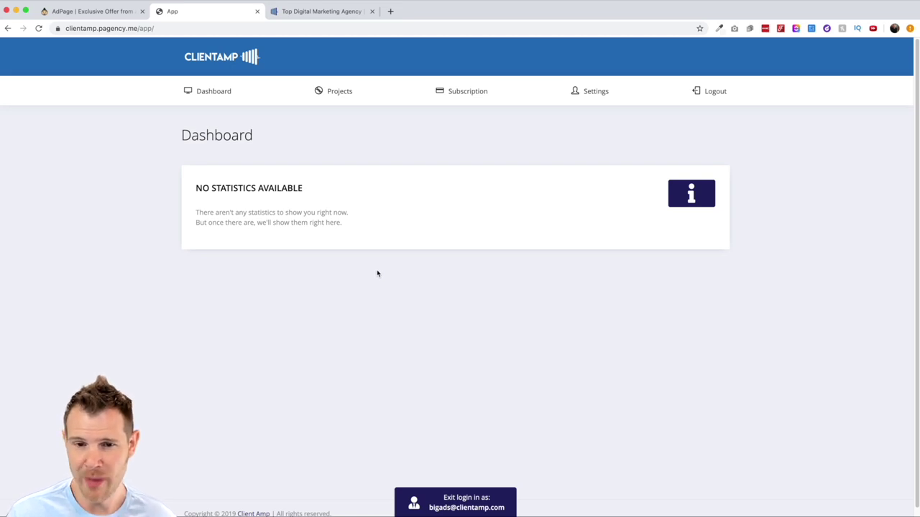
click(331, 92)
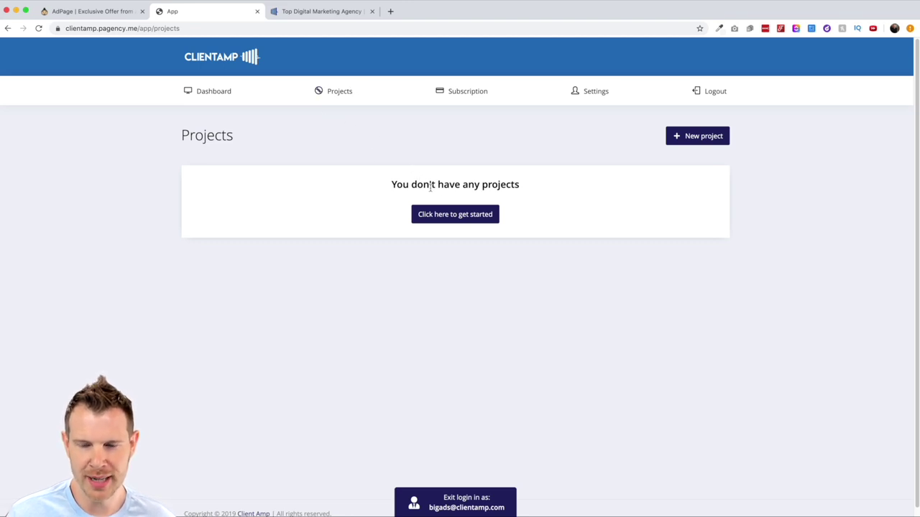
click(463, 216)
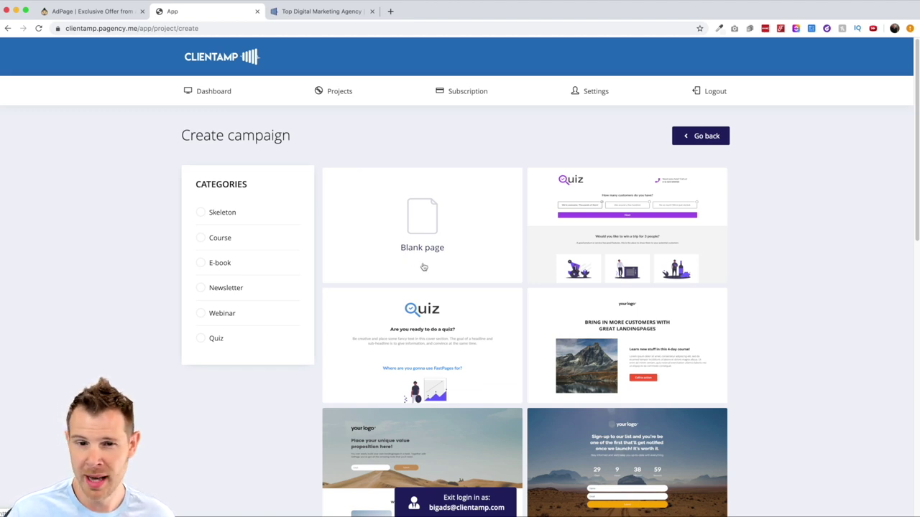
- Try the Quiz, Webinar, Newsletter and E-book filters, then show only Skeleton templates
click(214, 342)
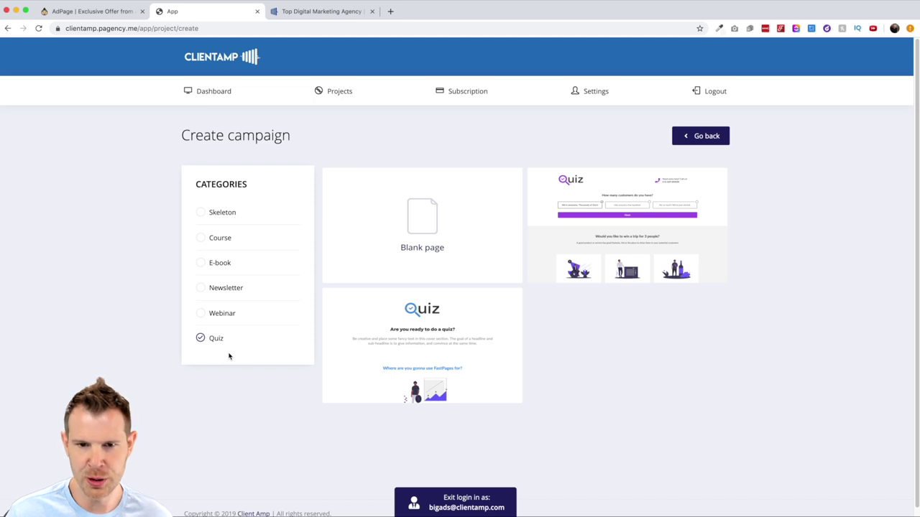
click(220, 345)
click(230, 314)
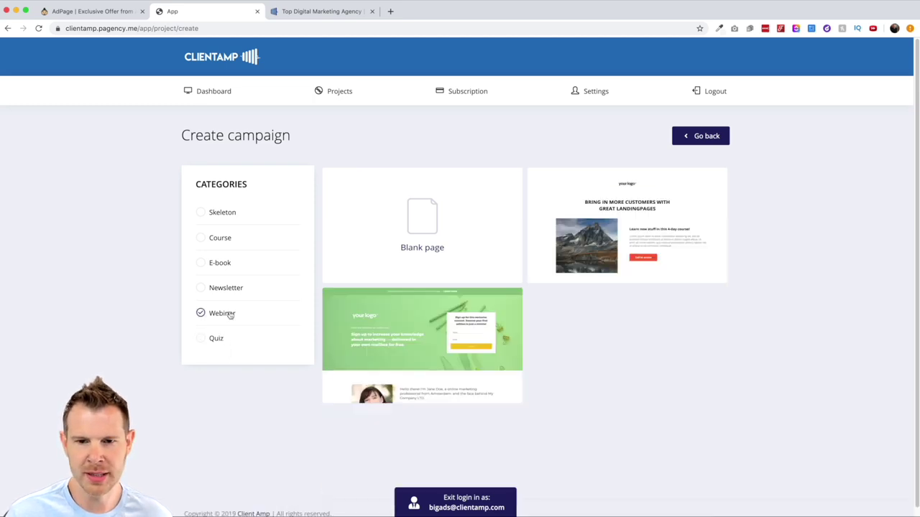
click(230, 314)
click(232, 290)
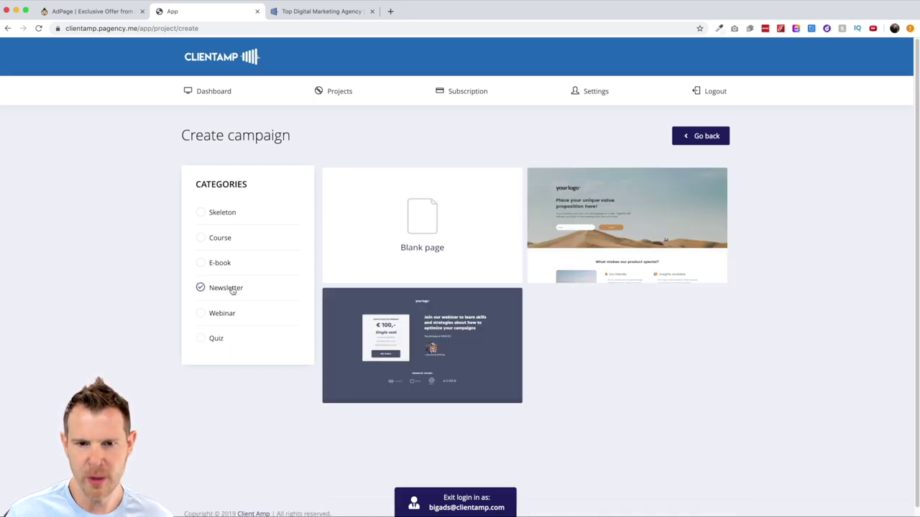
click(232, 289)
click(222, 263)
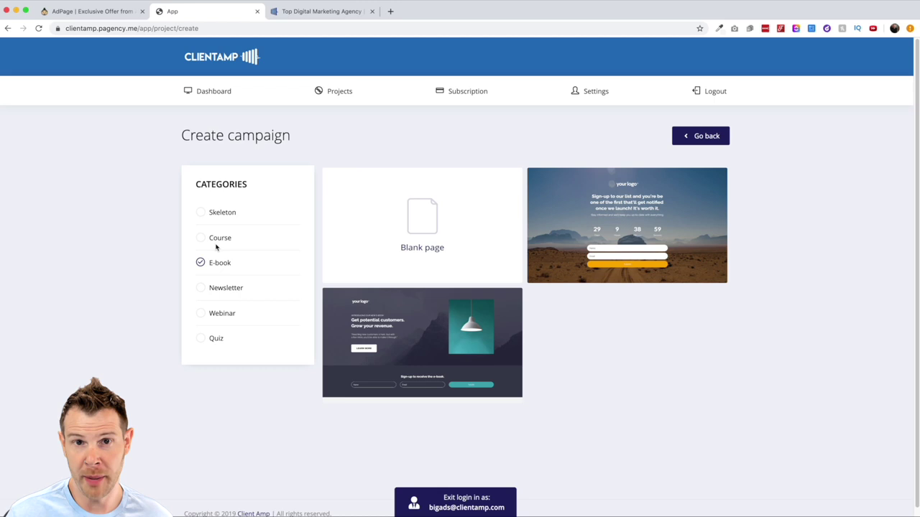
click(224, 266)
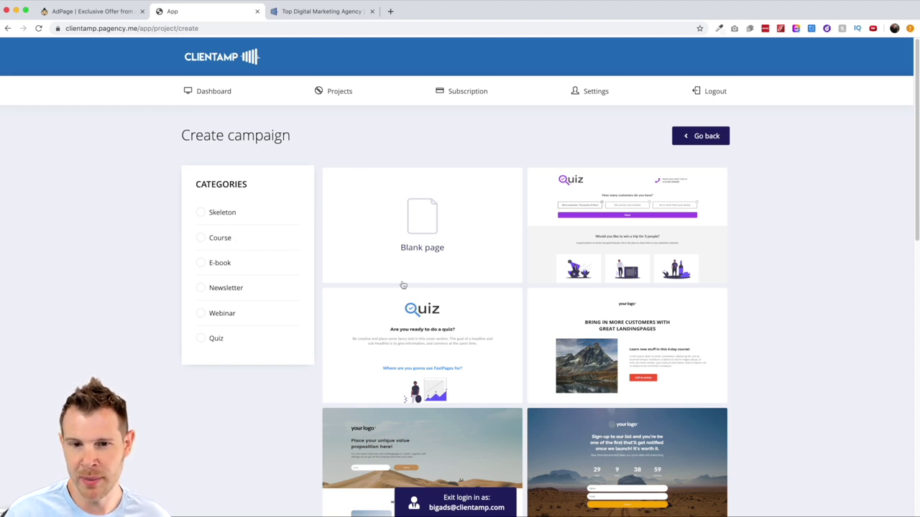
click(210, 213)
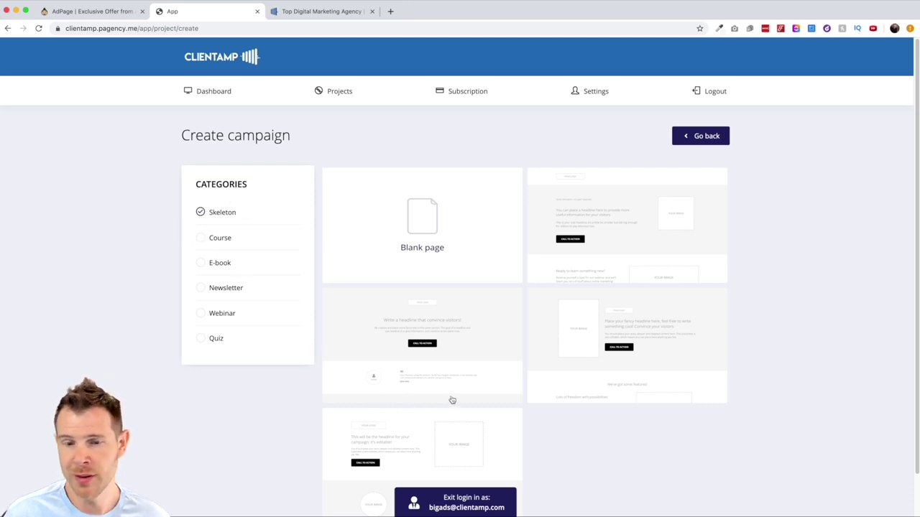
scroll(451, 400, down, 1)
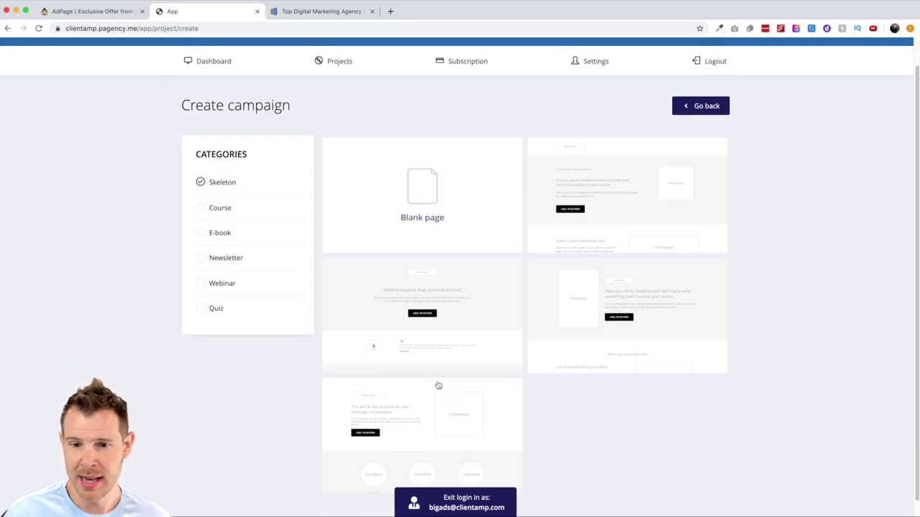
scroll(438, 388, down, 1)
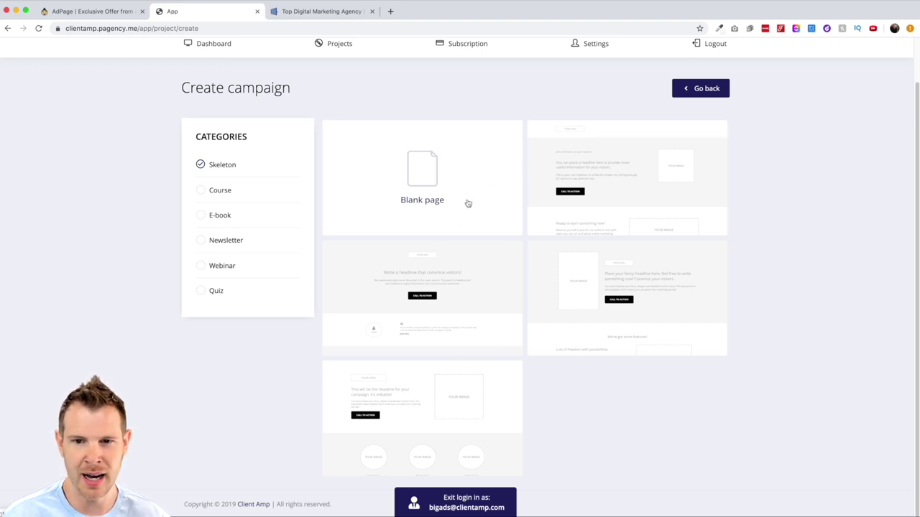
- Create a project from the Blank page with a pasted name and open its editor
click(423, 182)
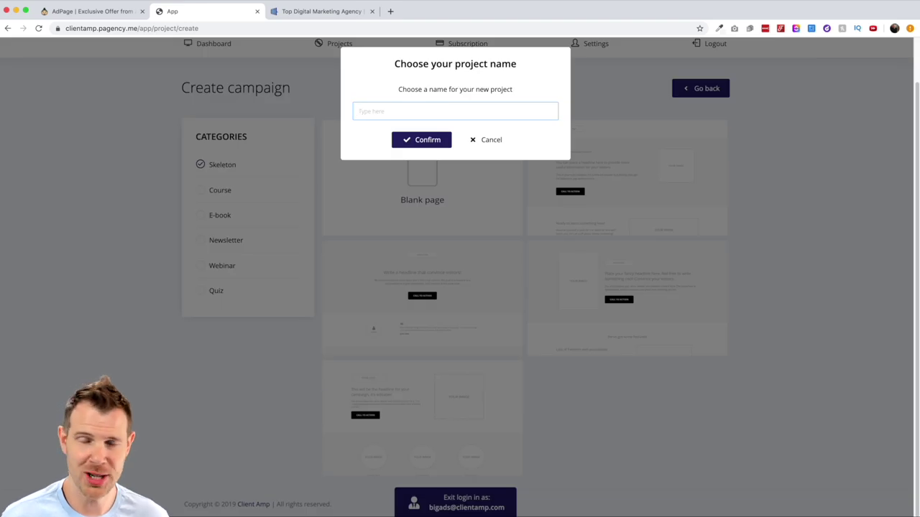
text(Johnny's Apple Shop)
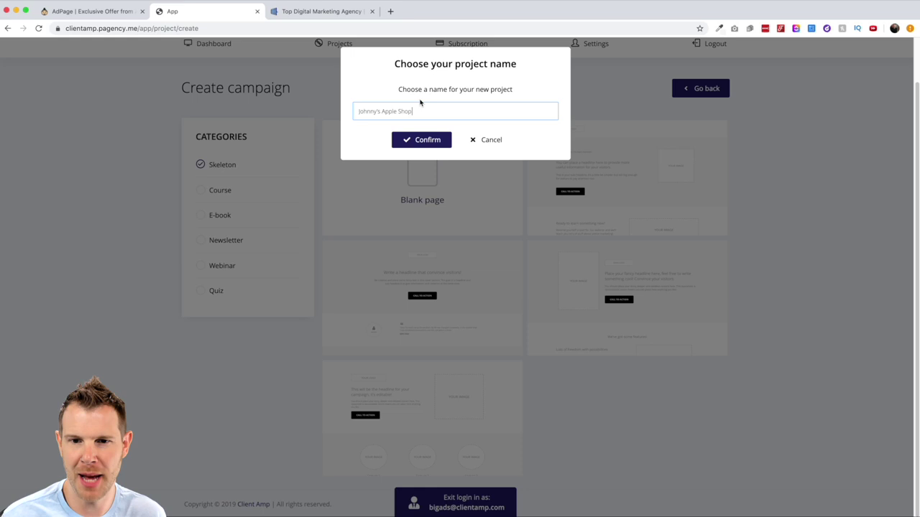
click(430, 140)
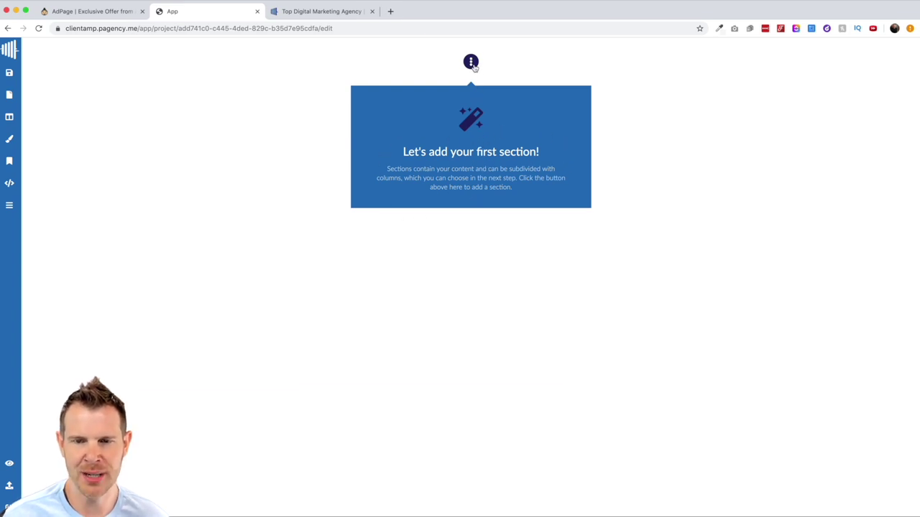
- Insert a cover section template and try dragging its Call to Action row upward
click(472, 65)
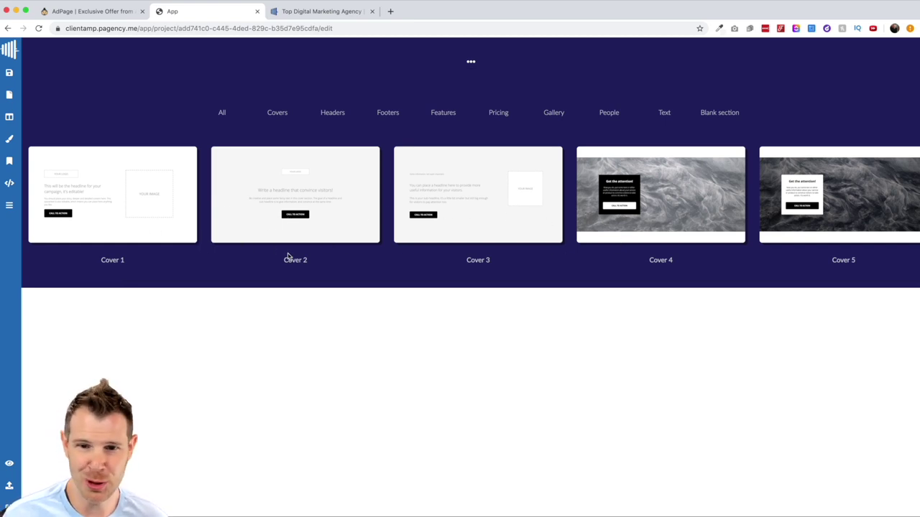
click(107, 211)
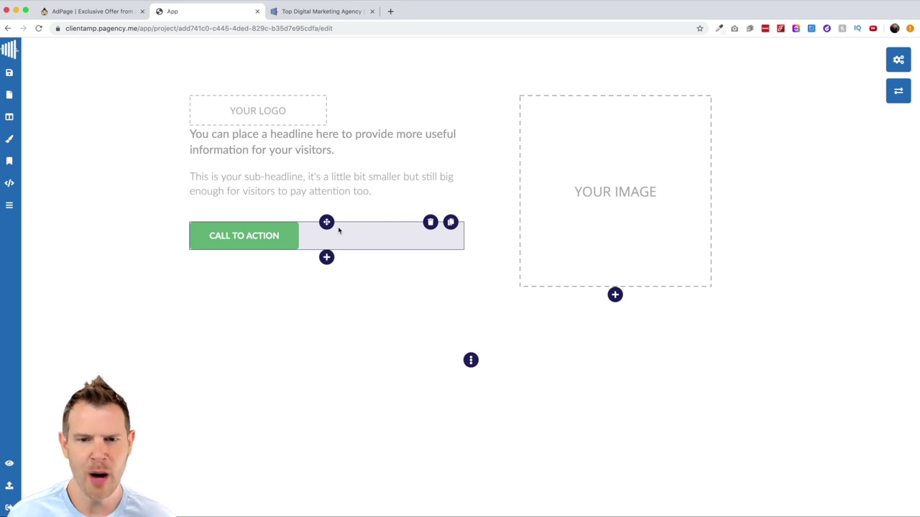
drag(326, 222, 366, 212)
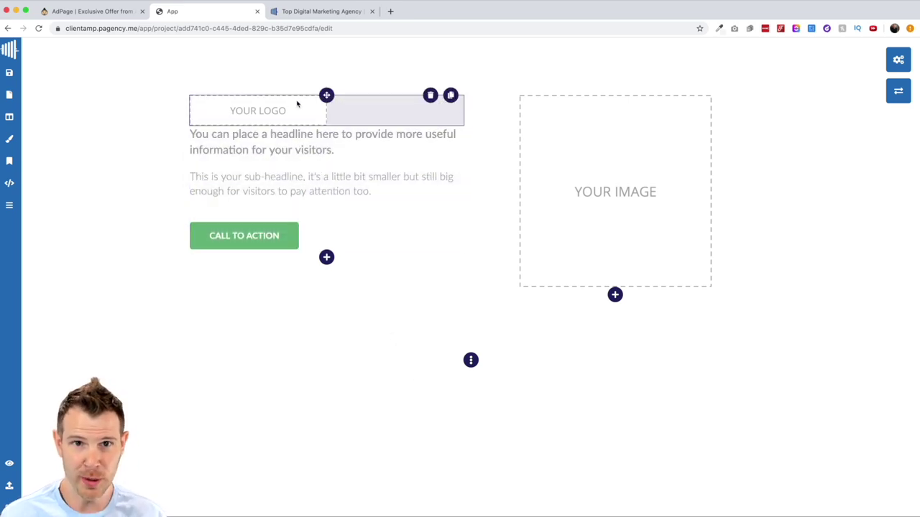
- Resize the CLIENTAMP logo, trying 100% and settling on 30% size
click(254, 113)
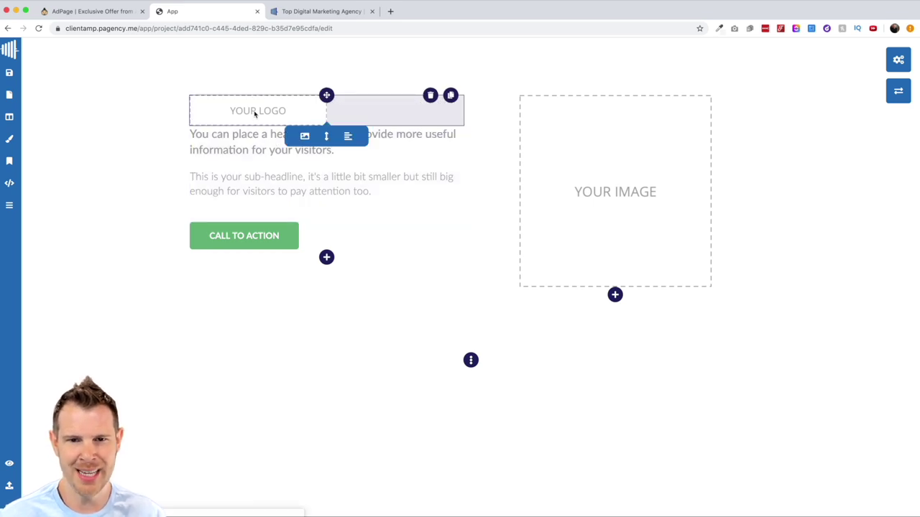
click(305, 136)
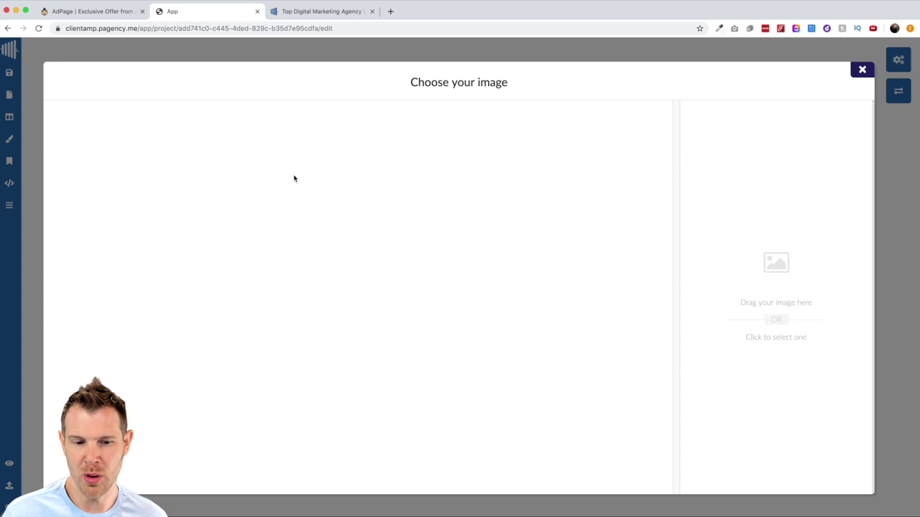
key(Escape)
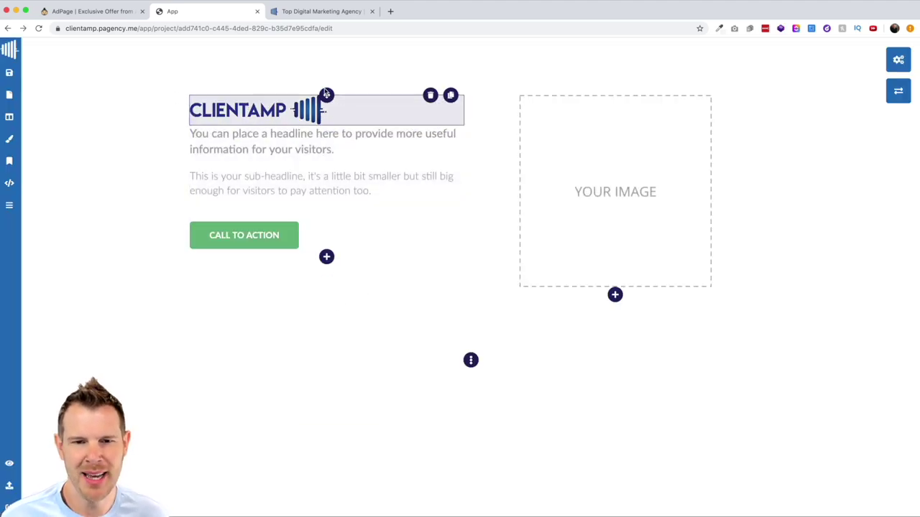
click(260, 108)
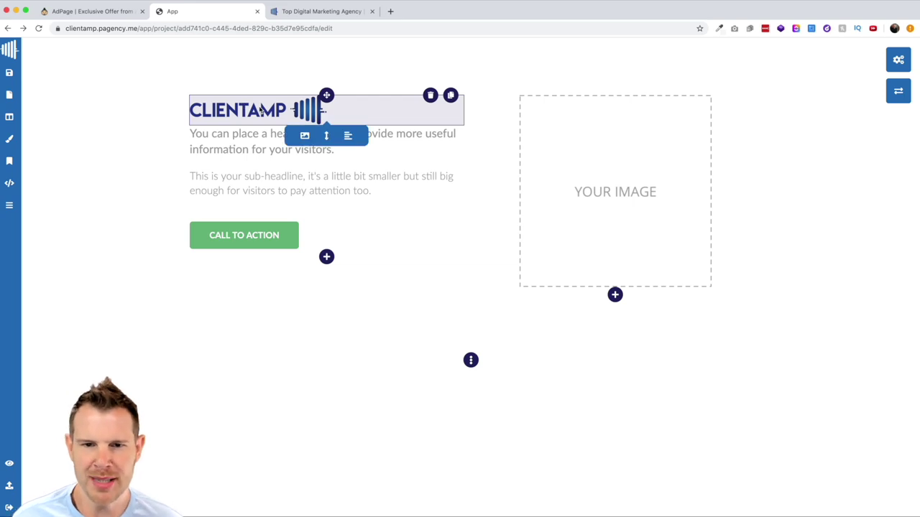
click(327, 138)
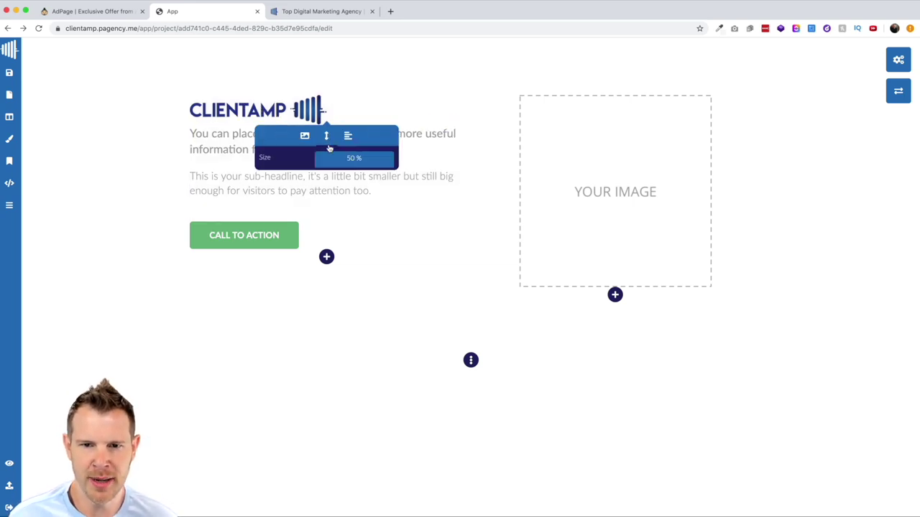
click(351, 159)
scroll(351, 188, down, 5)
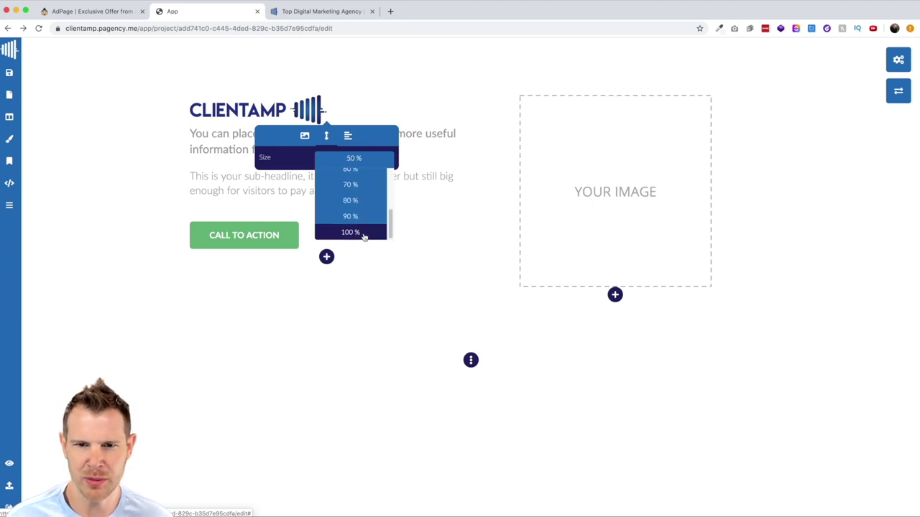
click(369, 233)
click(335, 140)
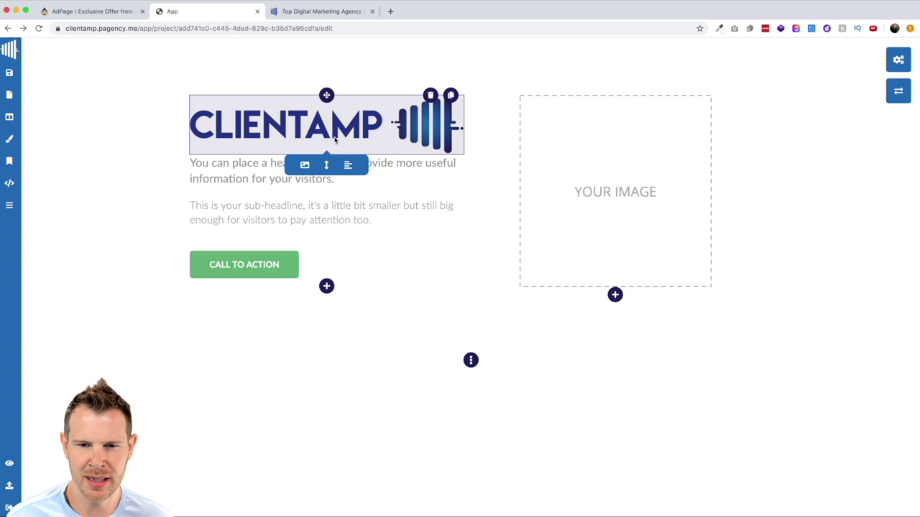
click(326, 165)
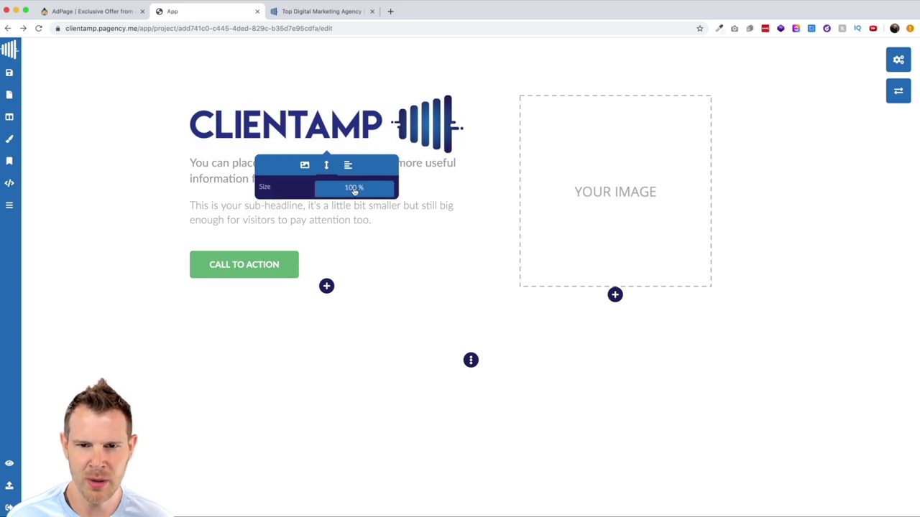
click(356, 190)
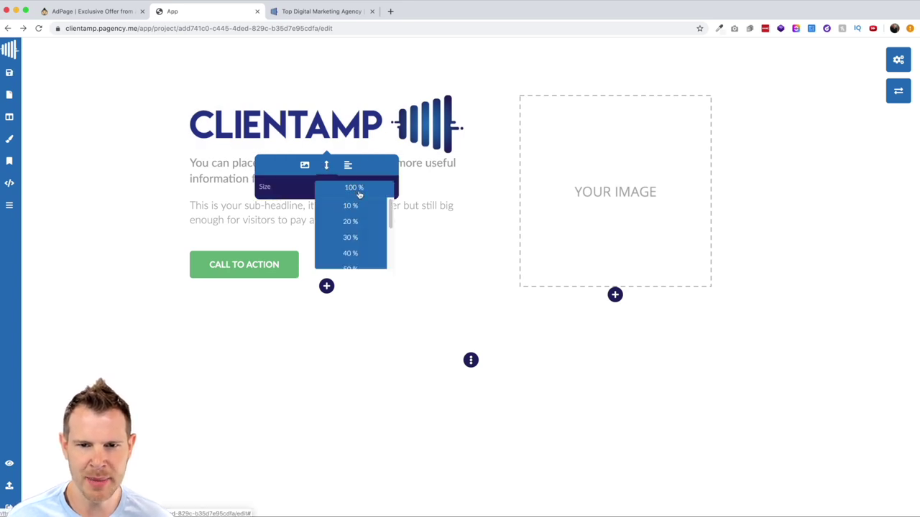
click(357, 237)
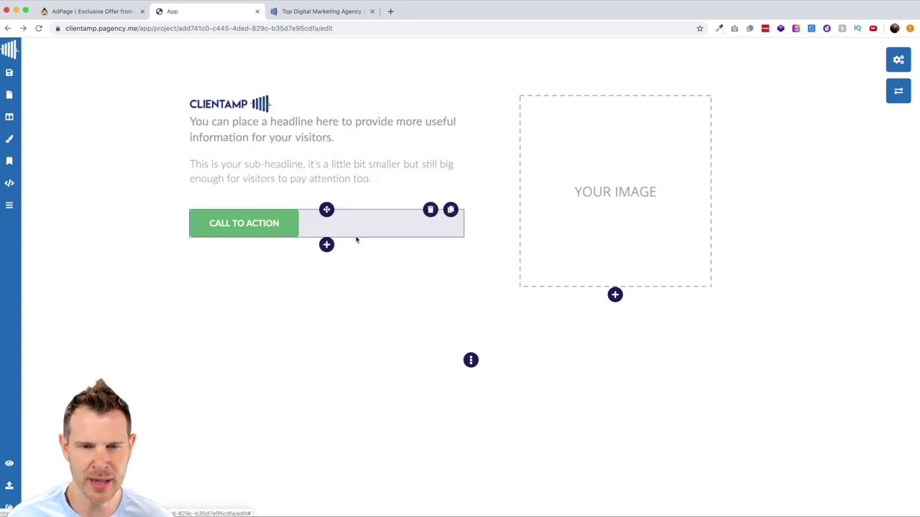
- Centre the CLIENTAMP logo above the text and bring up the Call to Action button's toolbar
click(235, 105)
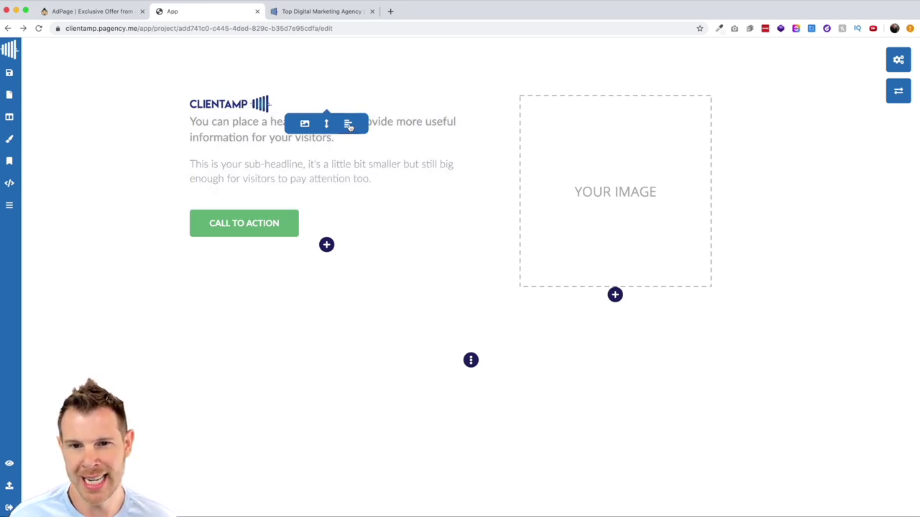
click(349, 125)
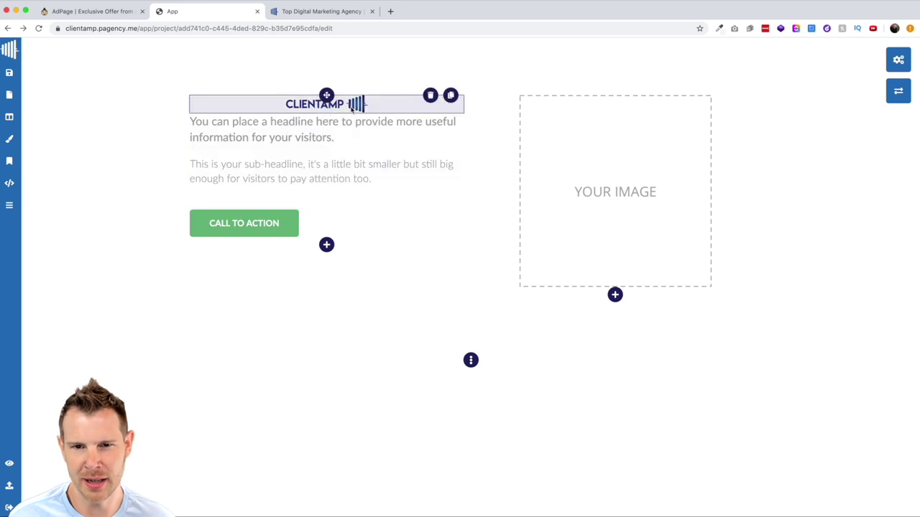
click(349, 125)
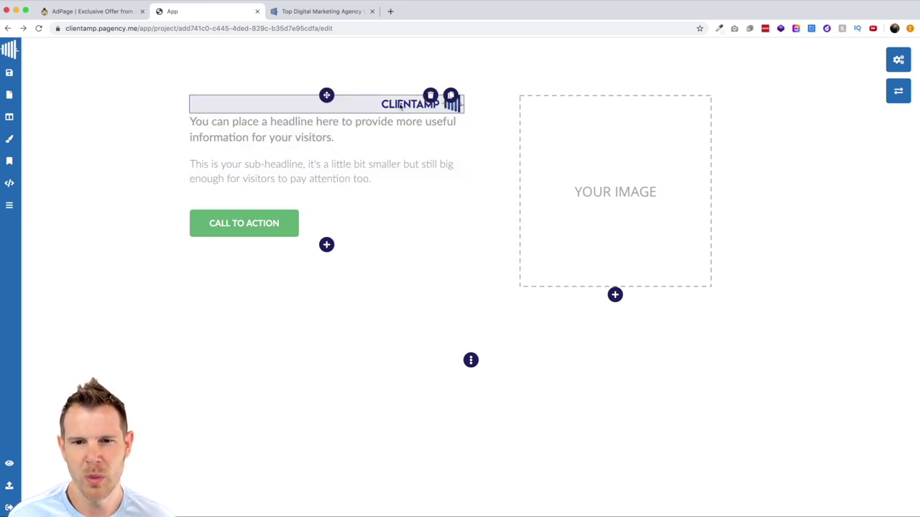
click(348, 124)
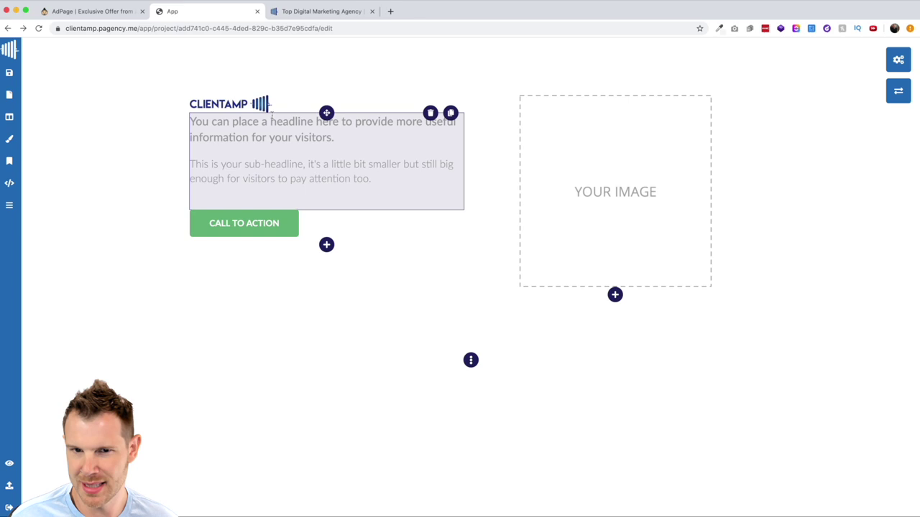
click(250, 104)
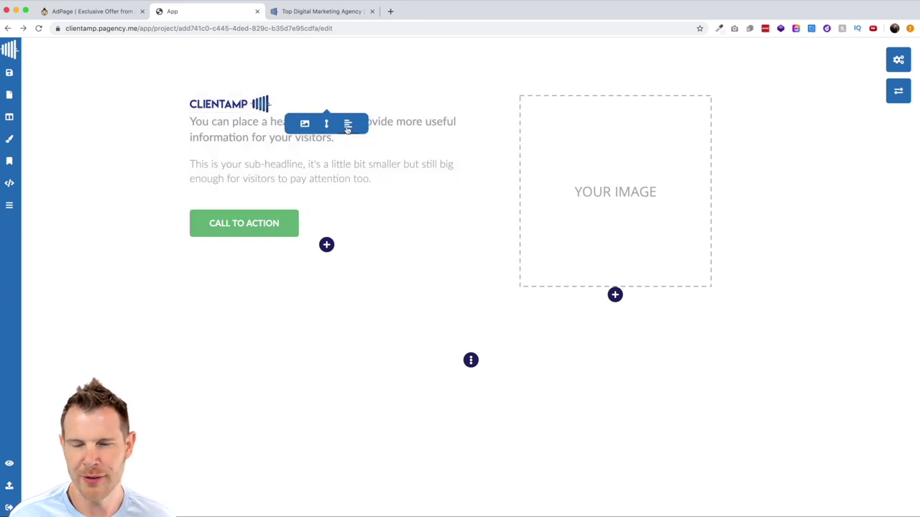
click(348, 126)
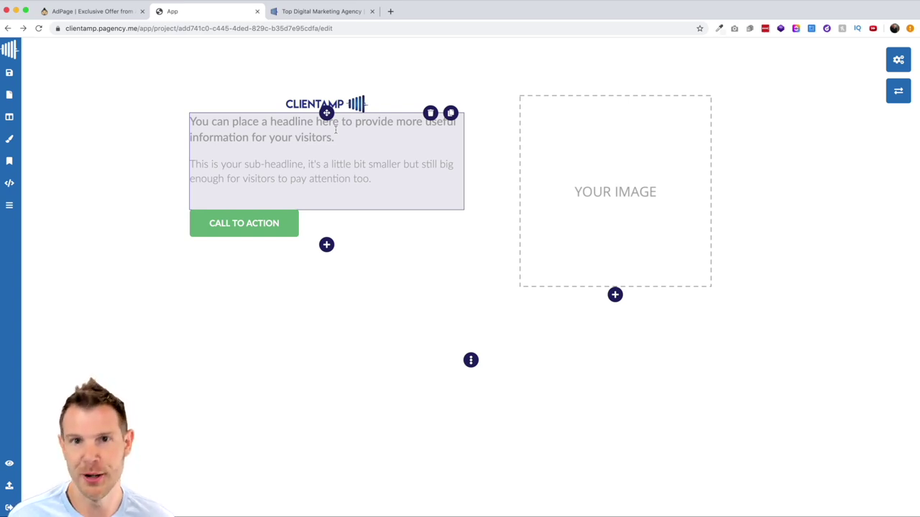
click(308, 231)
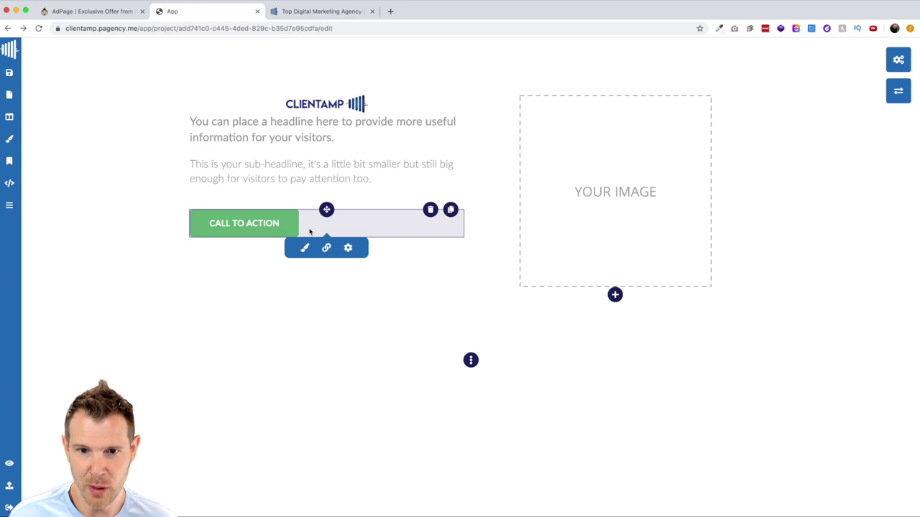
click(349, 249)
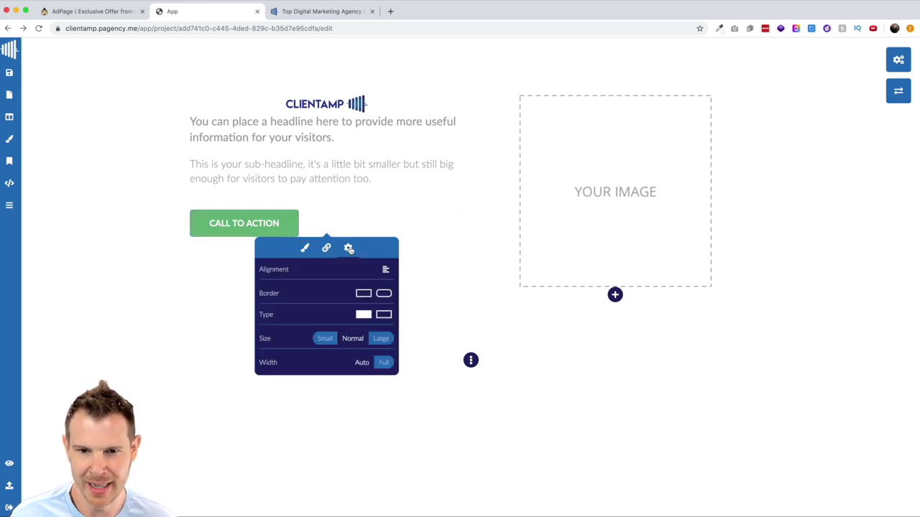
click(386, 270)
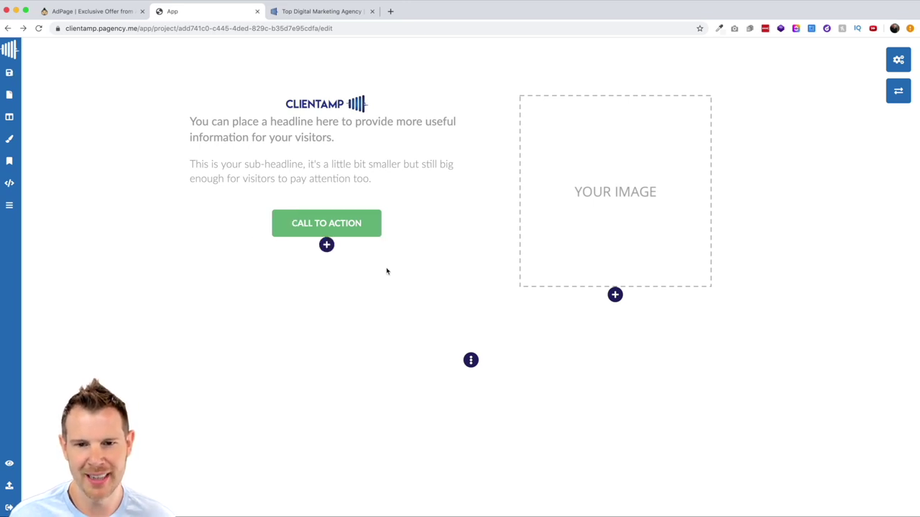
click(363, 226)
click(351, 248)
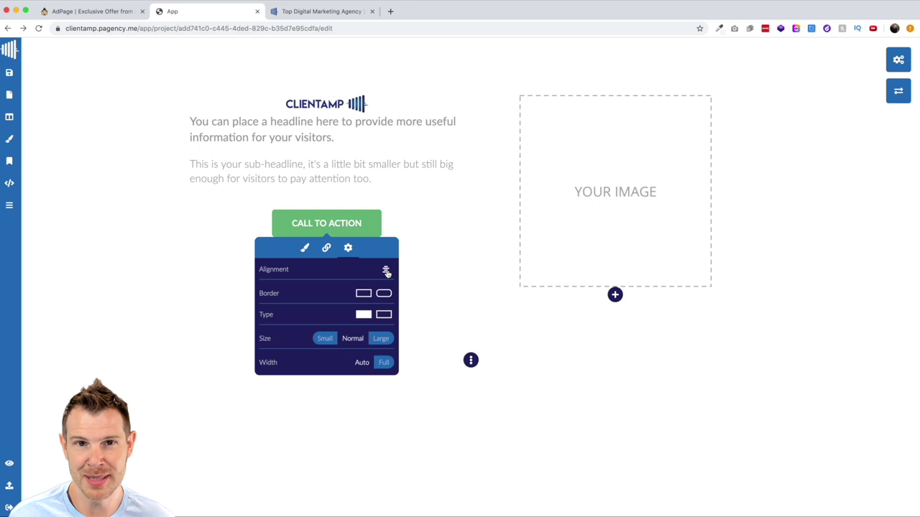
click(385, 271)
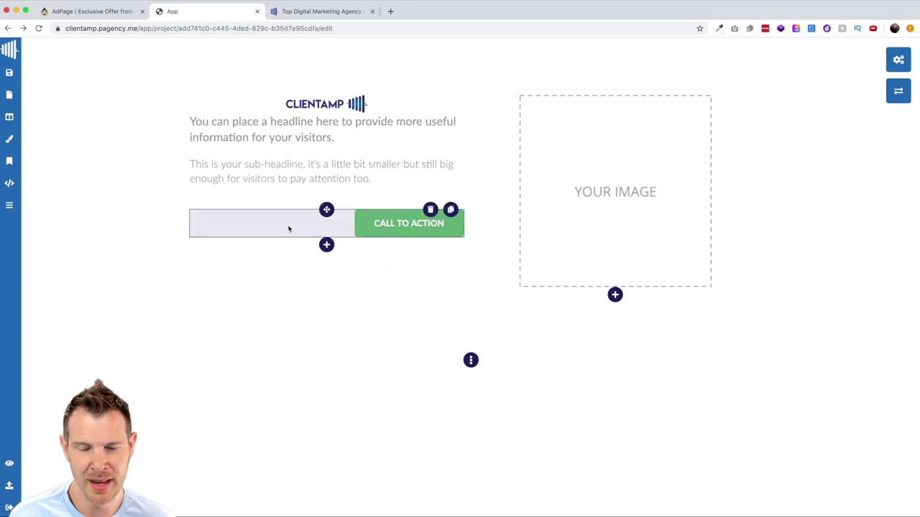
click(371, 235)
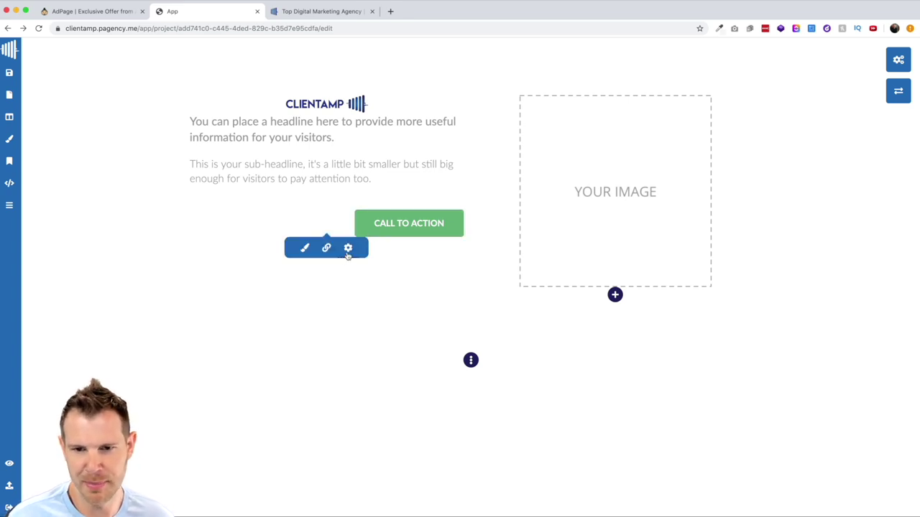
click(347, 253)
click(384, 269)
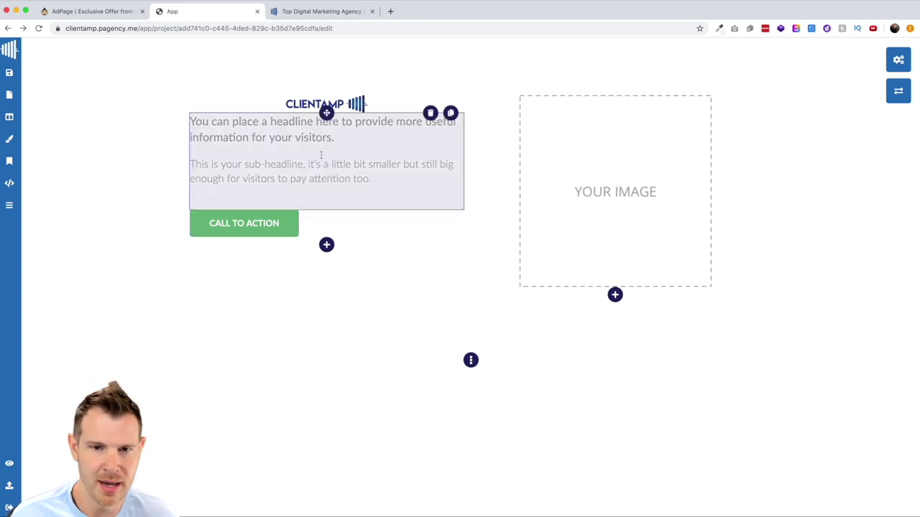
- Recolour the Call to Action button dark red (#BC0000)
click(292, 227)
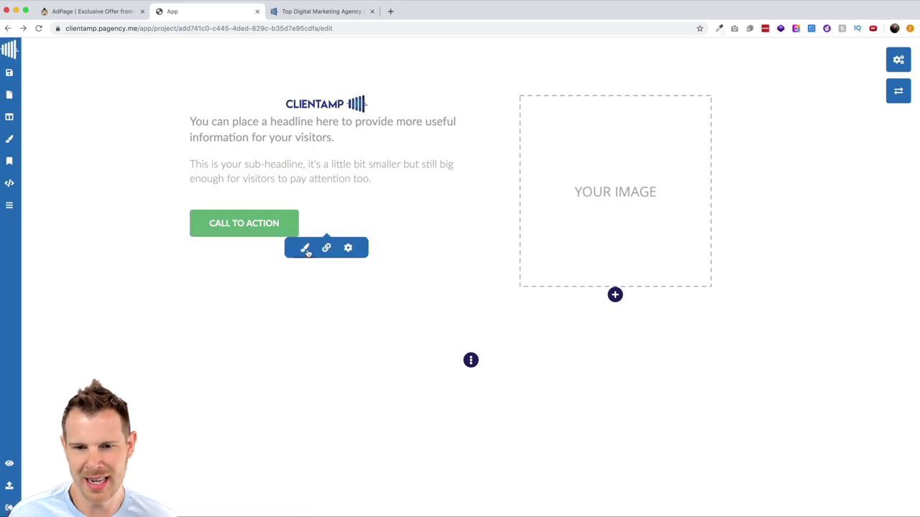
click(305, 249)
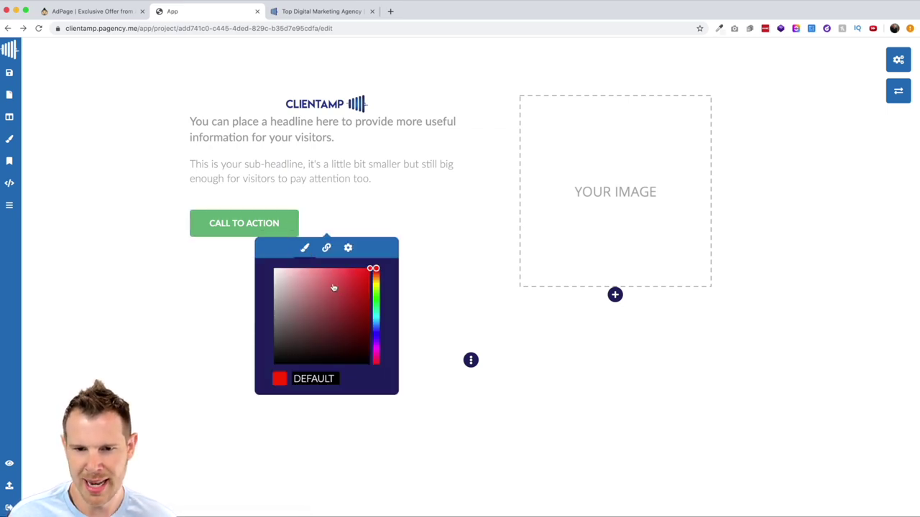
drag(295, 360, 369, 293)
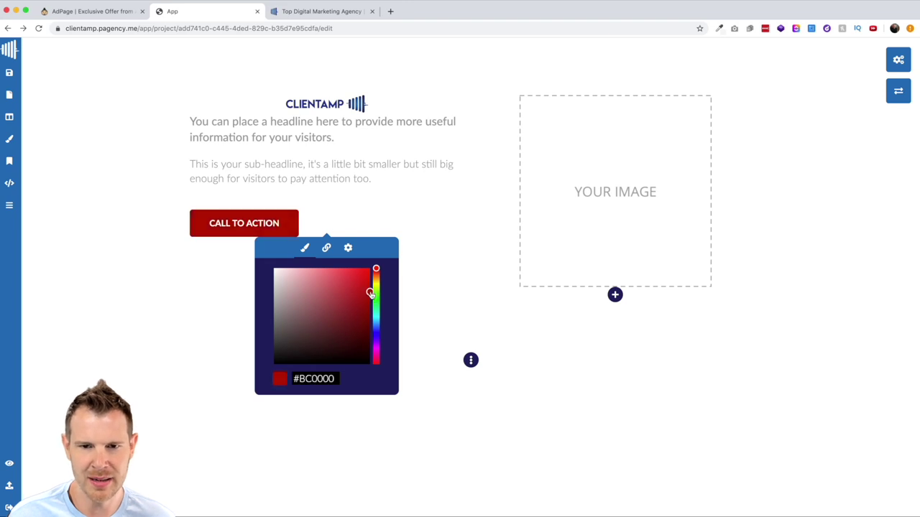
- Switch the button's link setting from an address to a popup
click(328, 248)
click(277, 288)
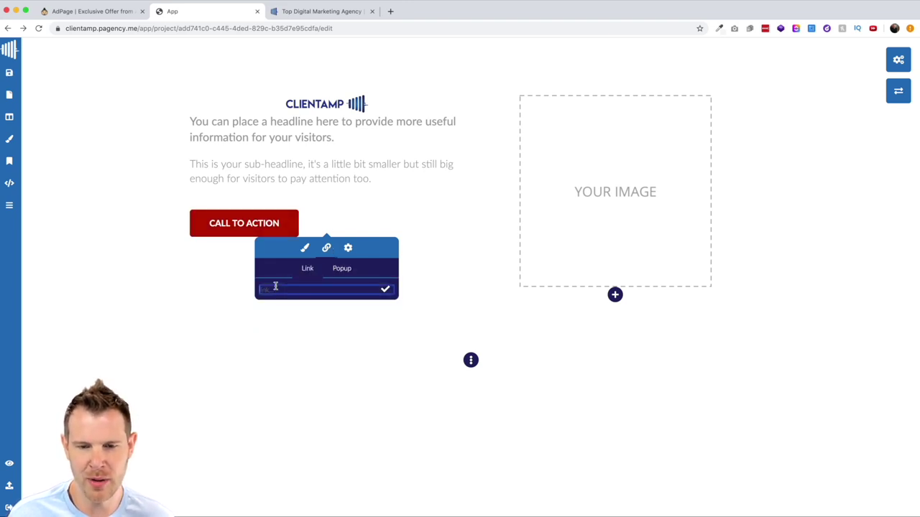
click(340, 269)
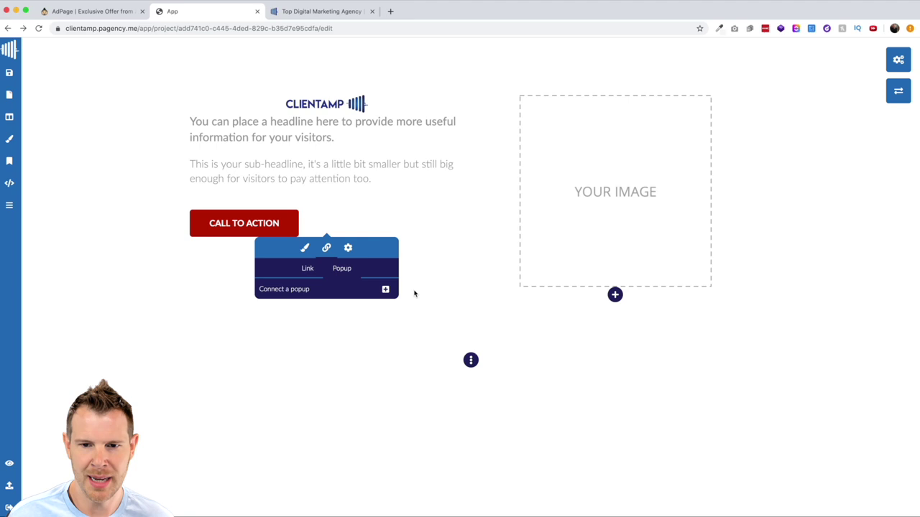
- Create a new Popup One sign-up popup for the button
click(386, 290)
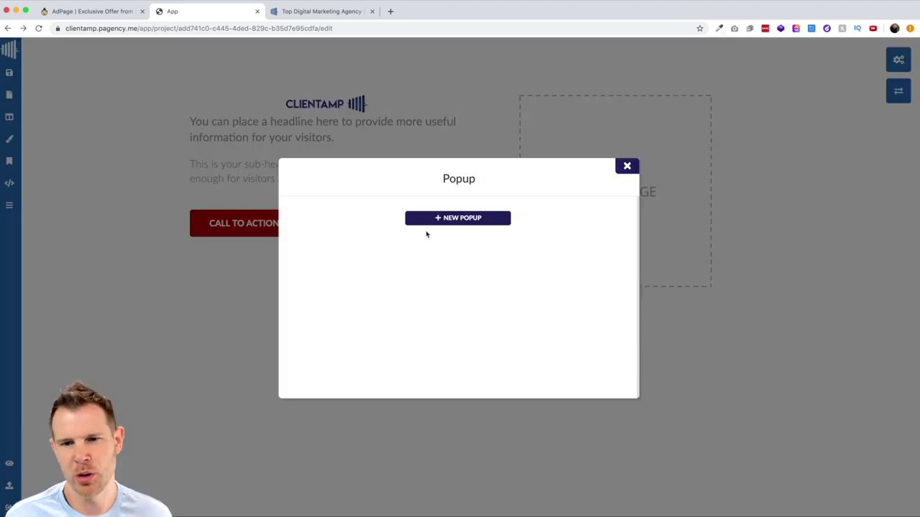
click(432, 221)
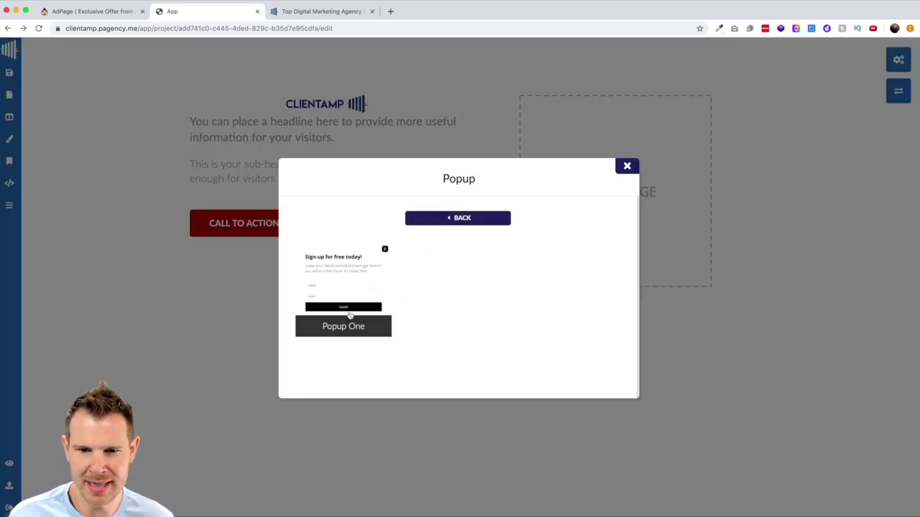
click(325, 273)
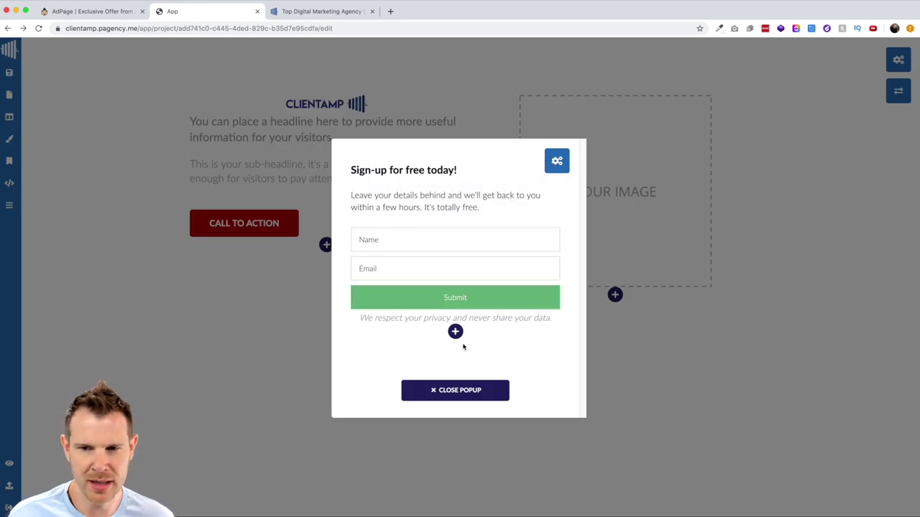
- Tint the popup's cover colour dark red (#692020) and return to the page
click(559, 161)
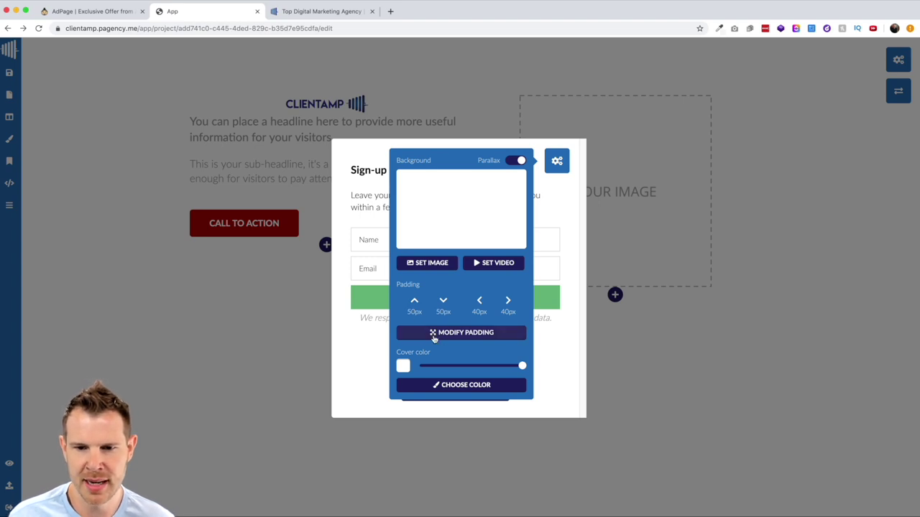
click(404, 366)
drag(445, 240, 467, 211)
click(466, 311)
click(498, 405)
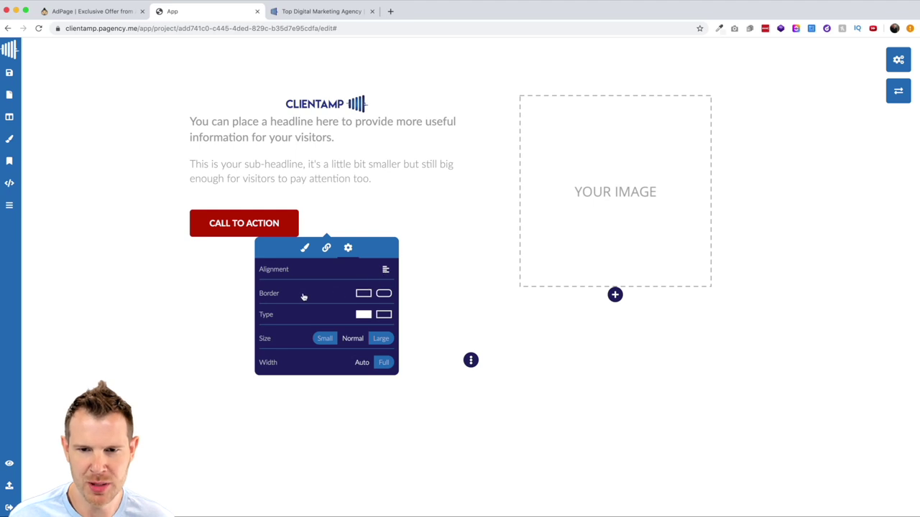
- Give the button rounded corners, outline type, Normal size and Full width
click(386, 295)
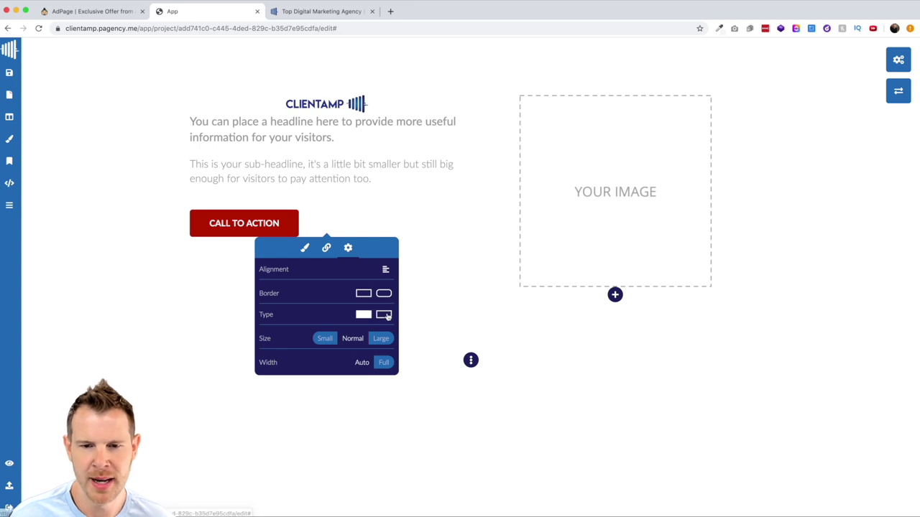
click(382, 318)
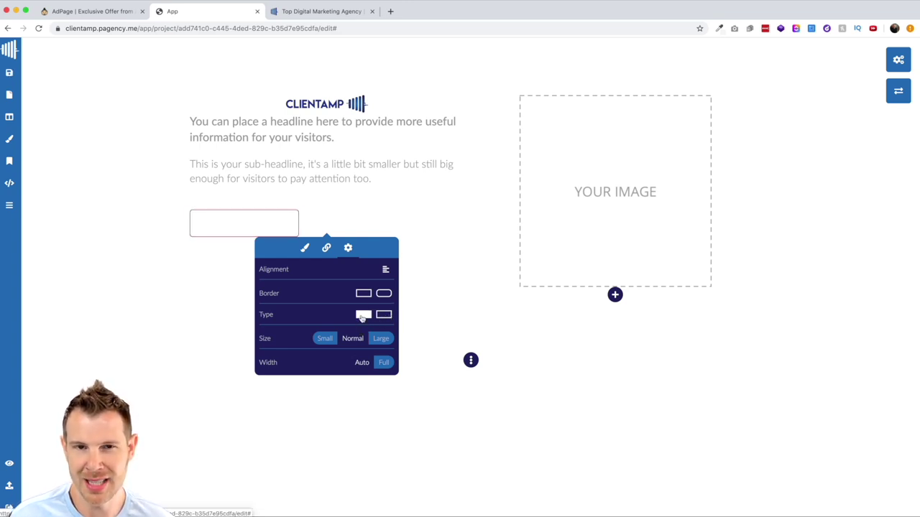
click(362, 318)
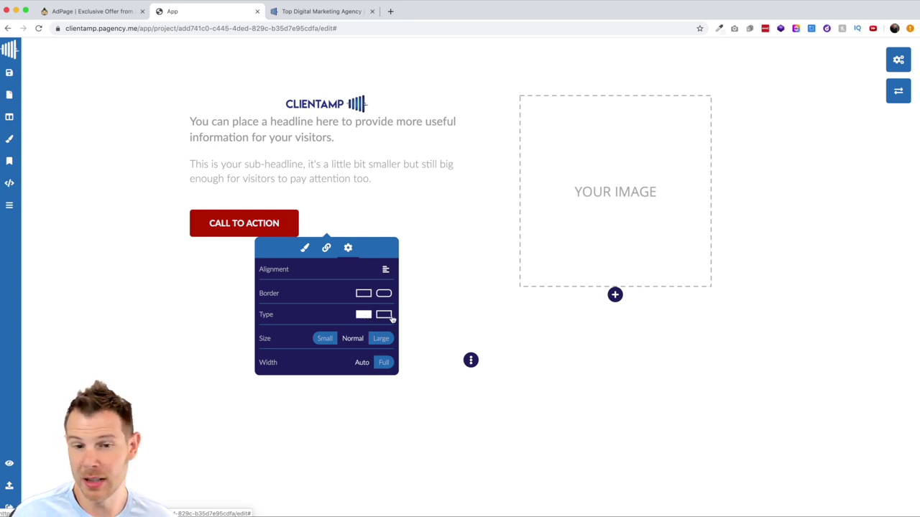
click(386, 317)
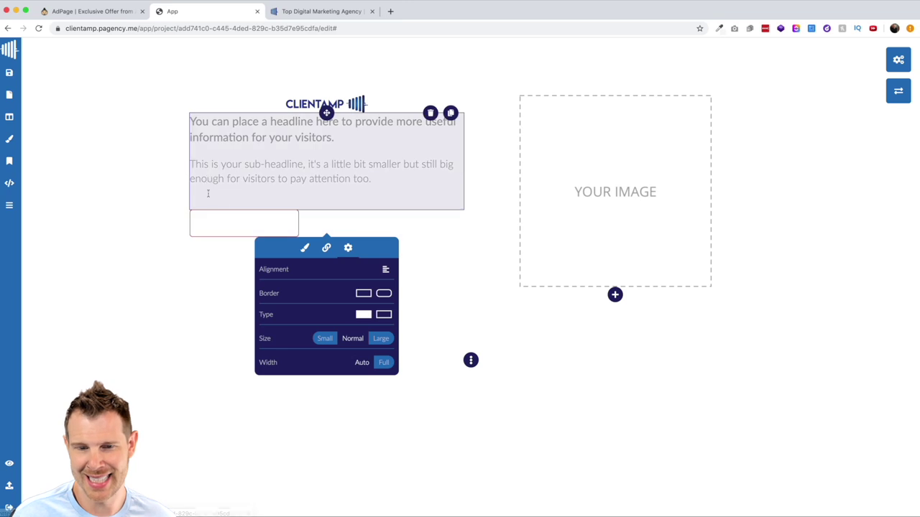
click(348, 342)
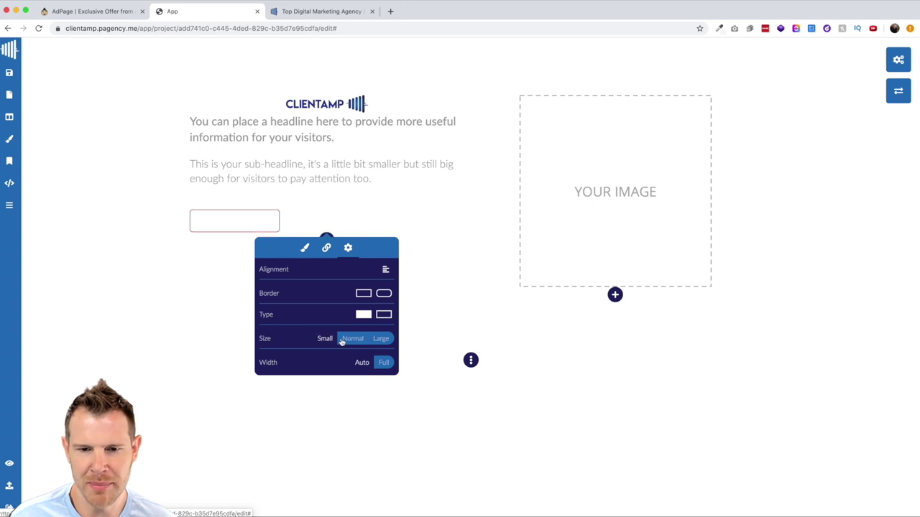
click(360, 343)
click(382, 342)
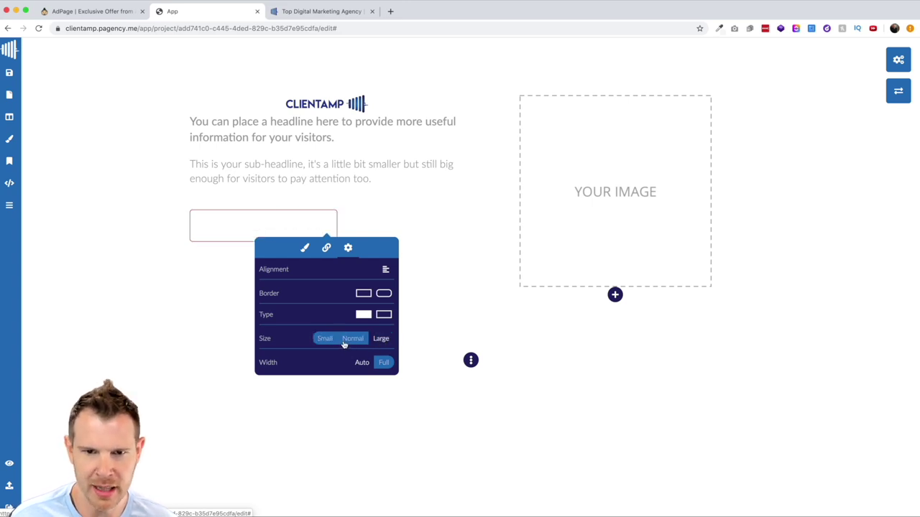
click(351, 340)
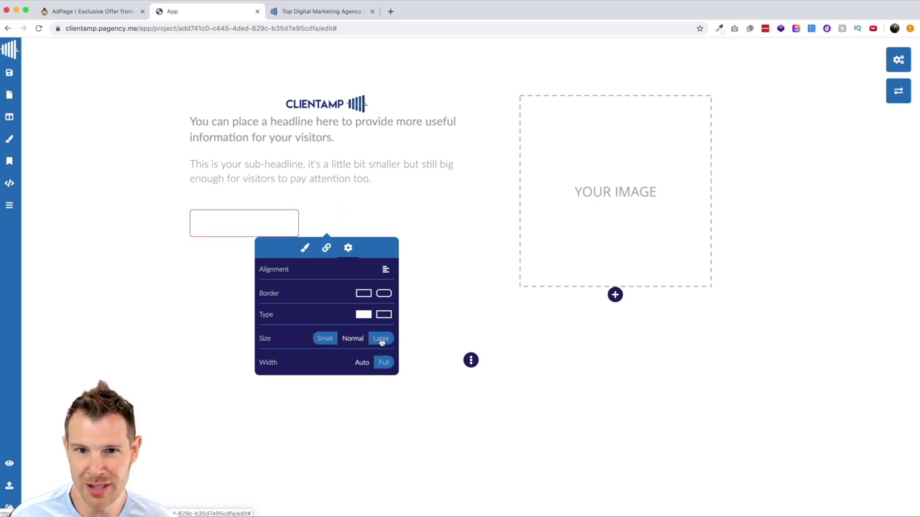
click(382, 340)
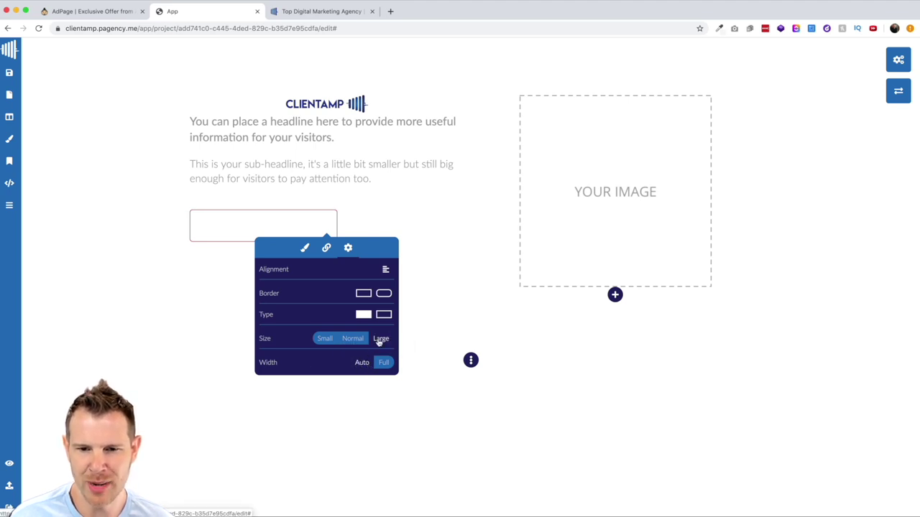
click(351, 339)
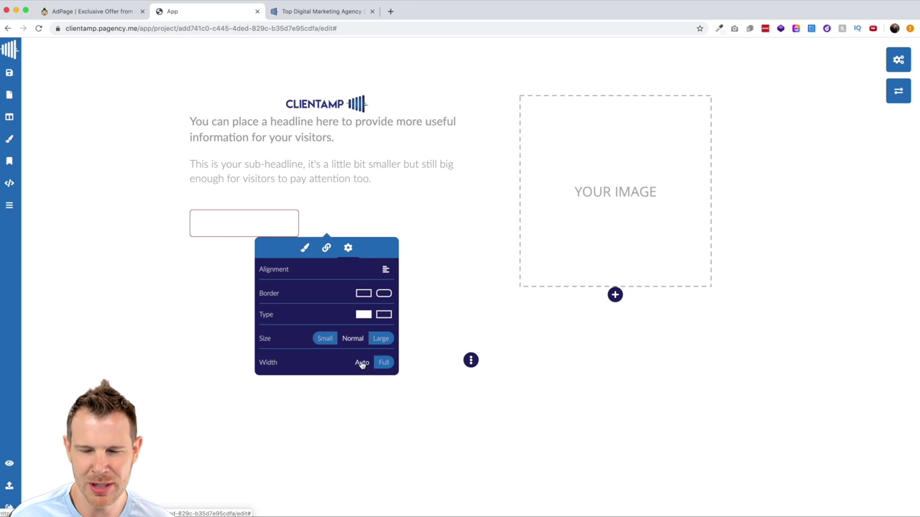
click(381, 362)
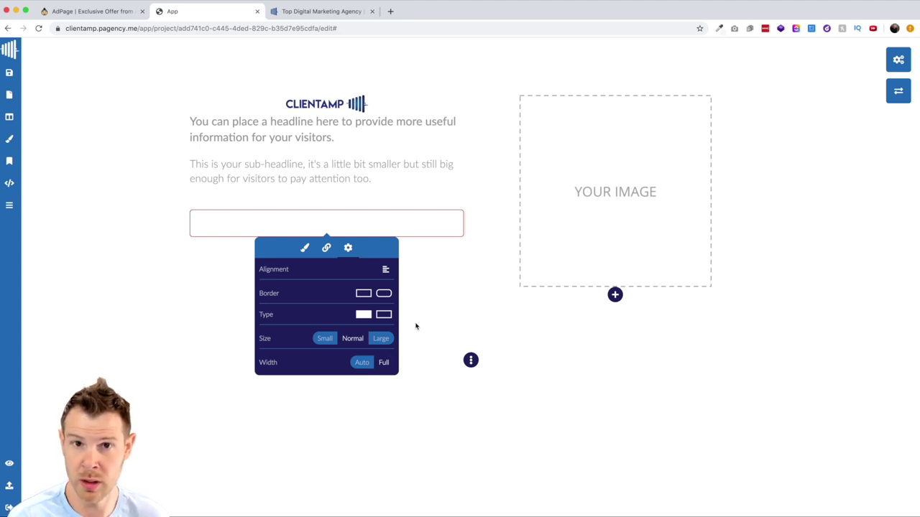
- Filter the section library to Pricing templates to find Pricing 2
click(470, 361)
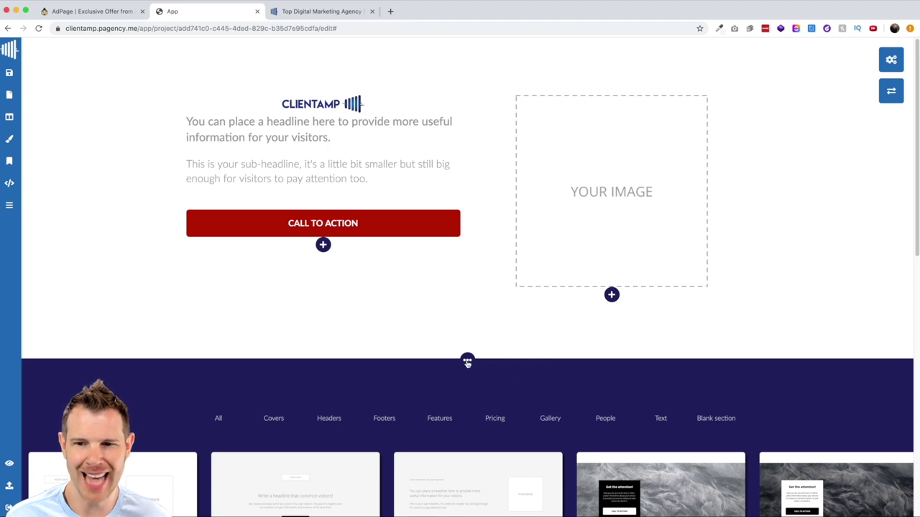
scroll(471, 370, down, 4)
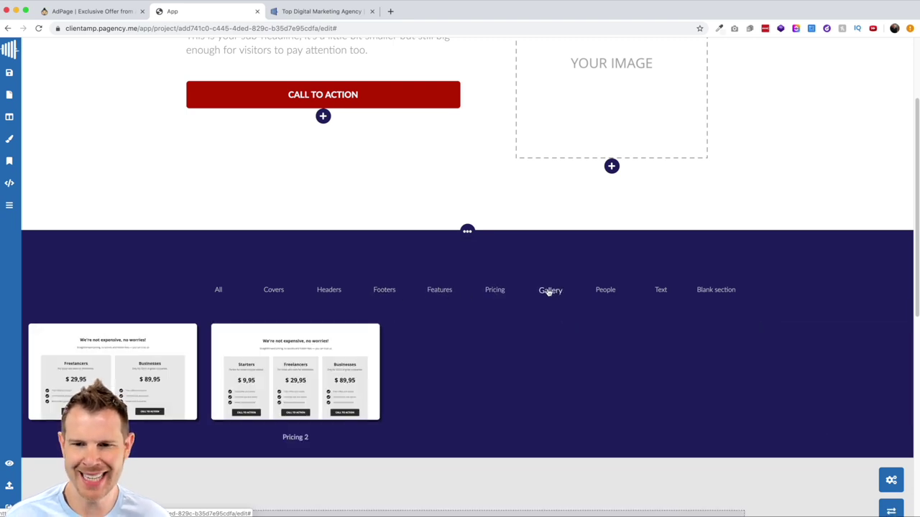
mouse_move(596, 293)
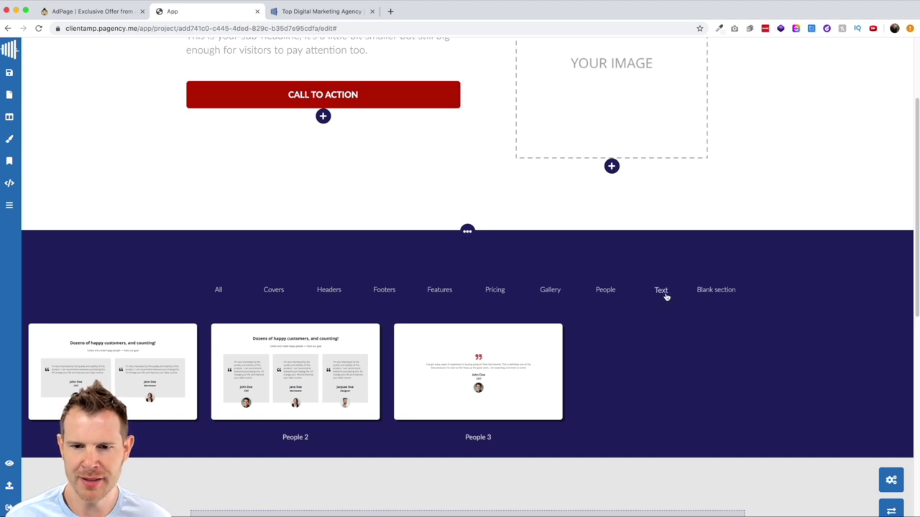
mouse_move(663, 293)
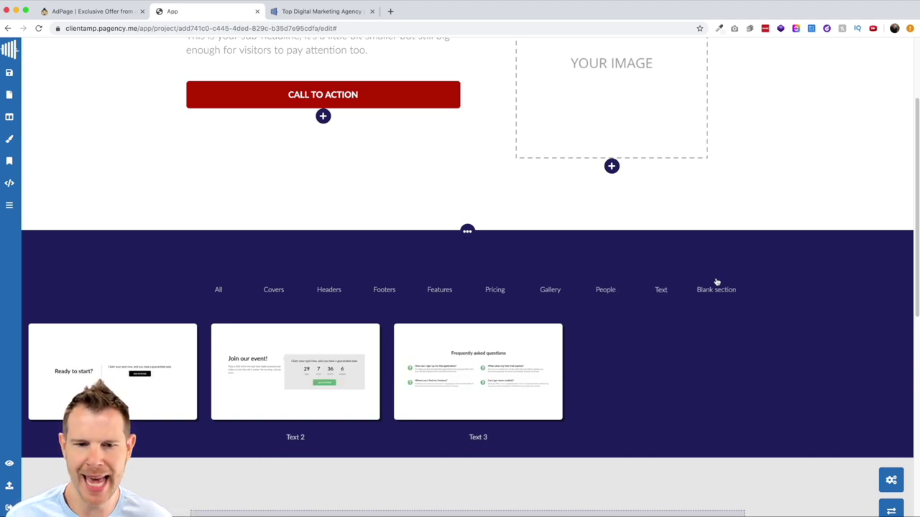
mouse_move(713, 290)
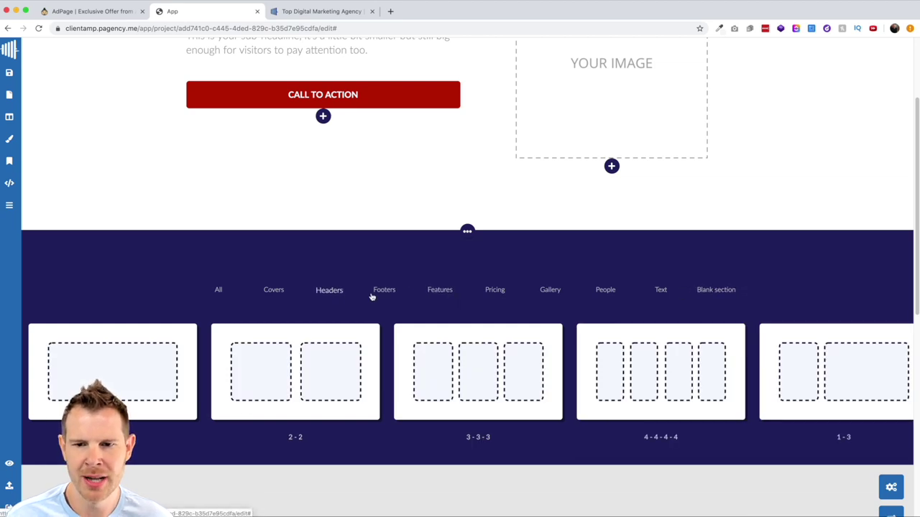
mouse_move(496, 291)
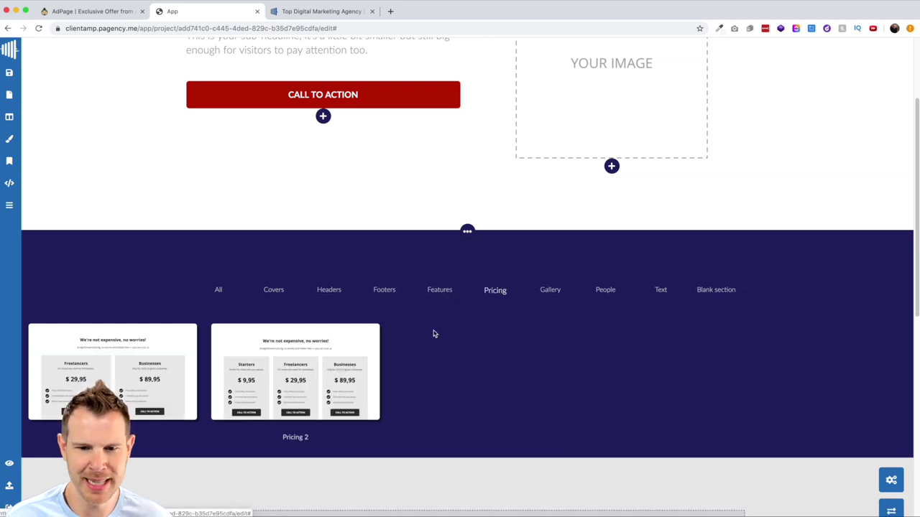
- Insert the three-column pricing template and delete its 'We're not expensive, no worries!' heading
click(300, 367)
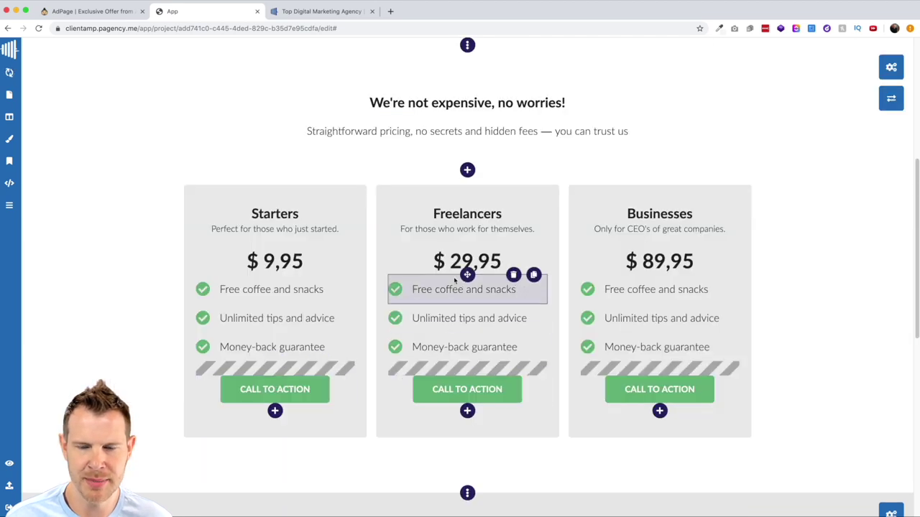
scroll(769, 310, up, 1)
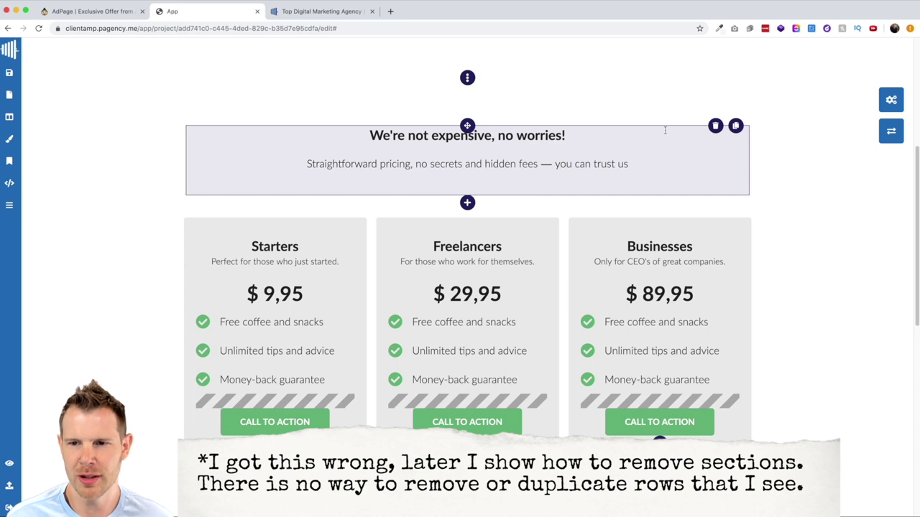
click(715, 126)
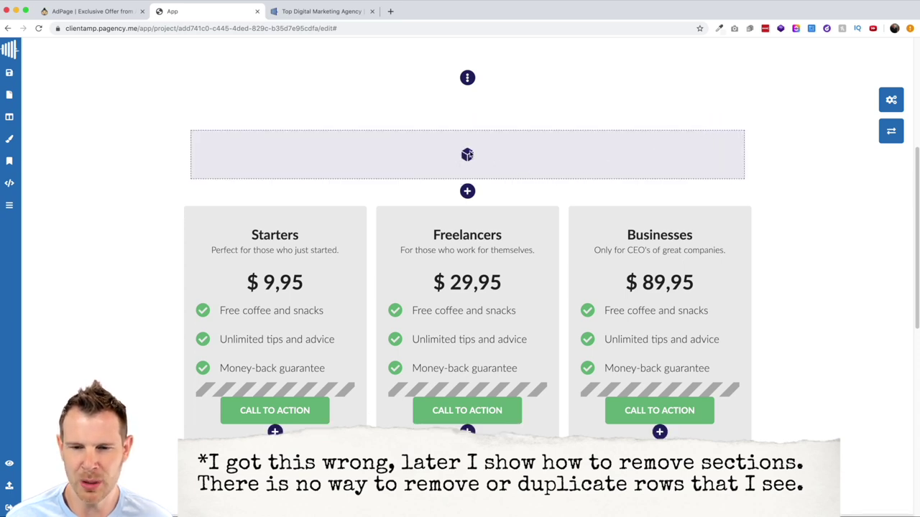
- Delete the Starters title, price, three feature rows, divider and button
click(322, 226)
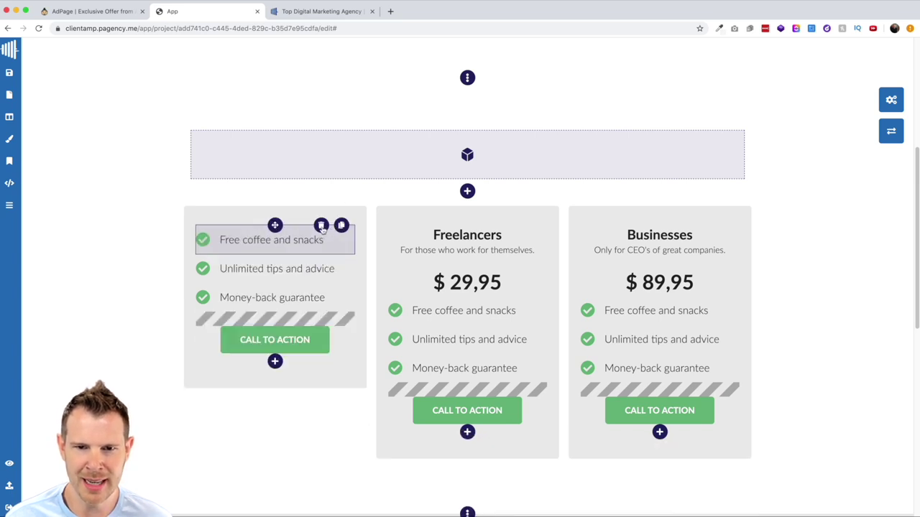
click(321, 226)
click(321, 226)
click(321, 226)
click(321, 226)
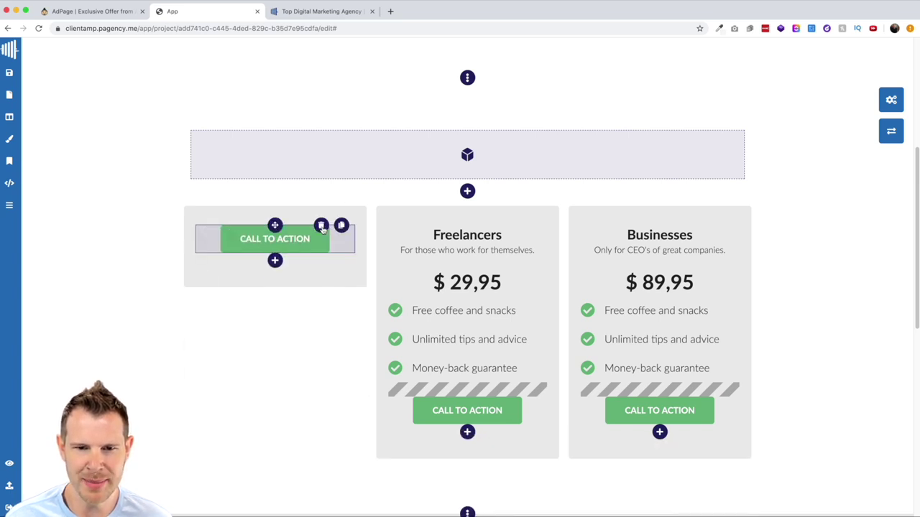
click(321, 226)
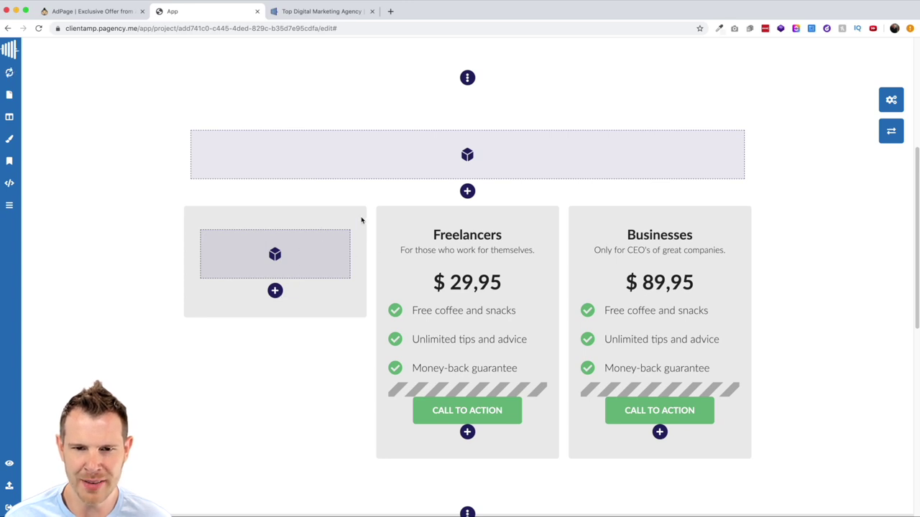
- Browse the element picker for what could fill the empty Starters card
right_click(310, 297)
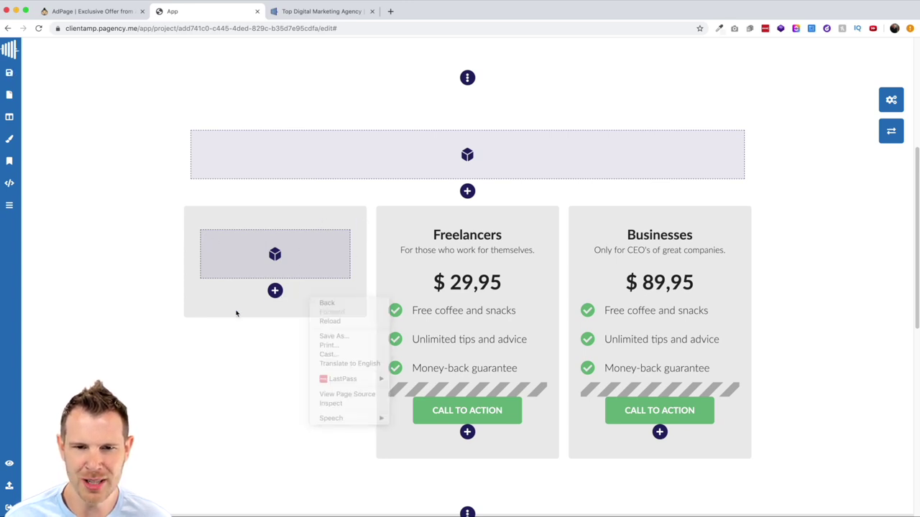
click(237, 314)
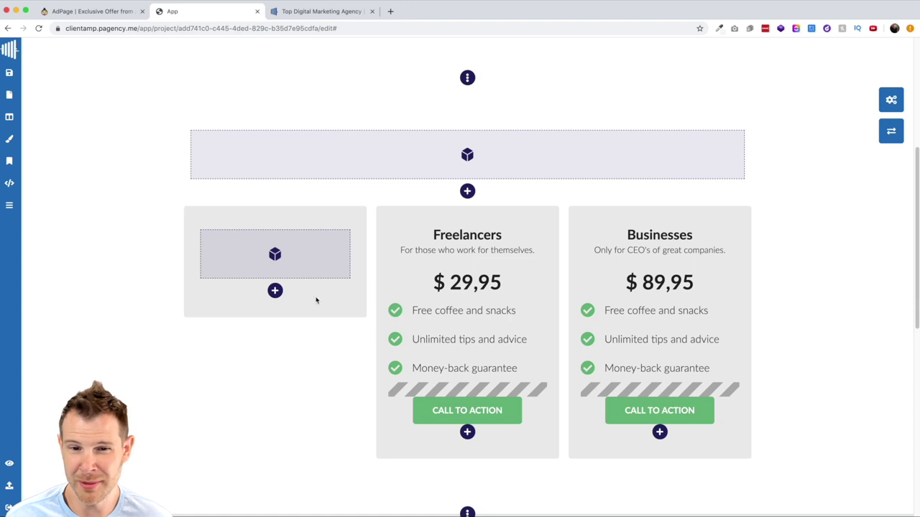
click(275, 291)
scroll(273, 392, down, 2)
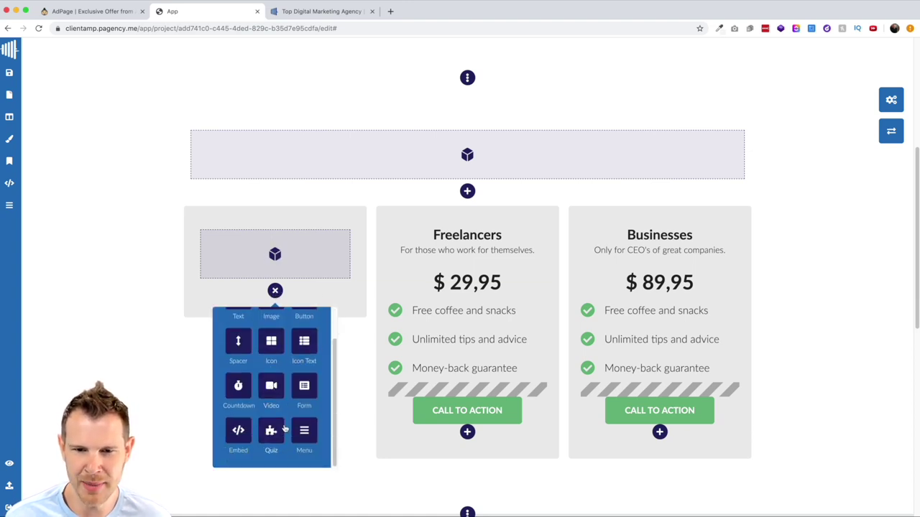
scroll(280, 413, down, 3)
scroll(308, 277, up, 2)
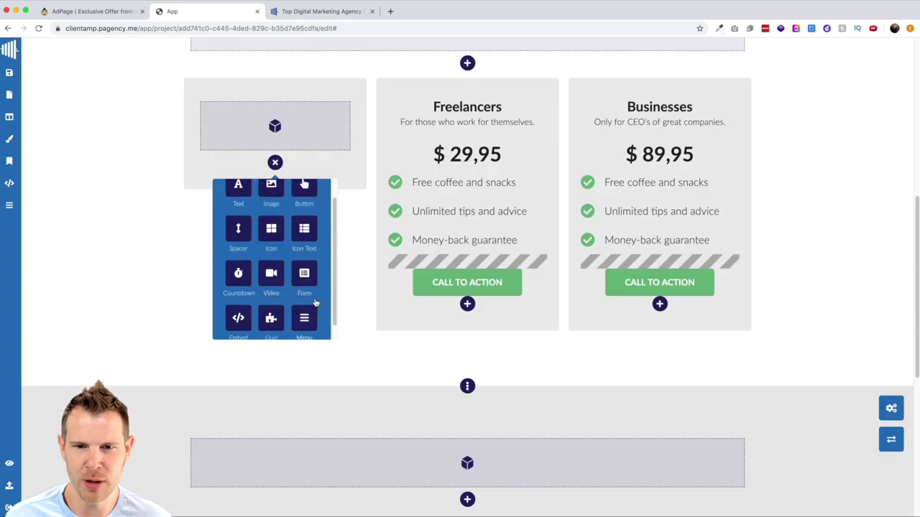
scroll(323, 298, up, 6)
scroll(333, 302, down, 3)
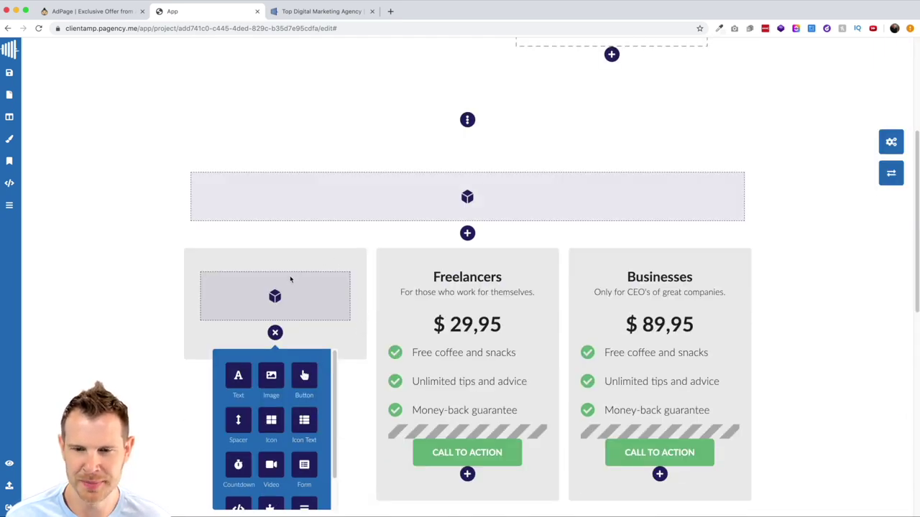
scroll(291, 279, down, 1)
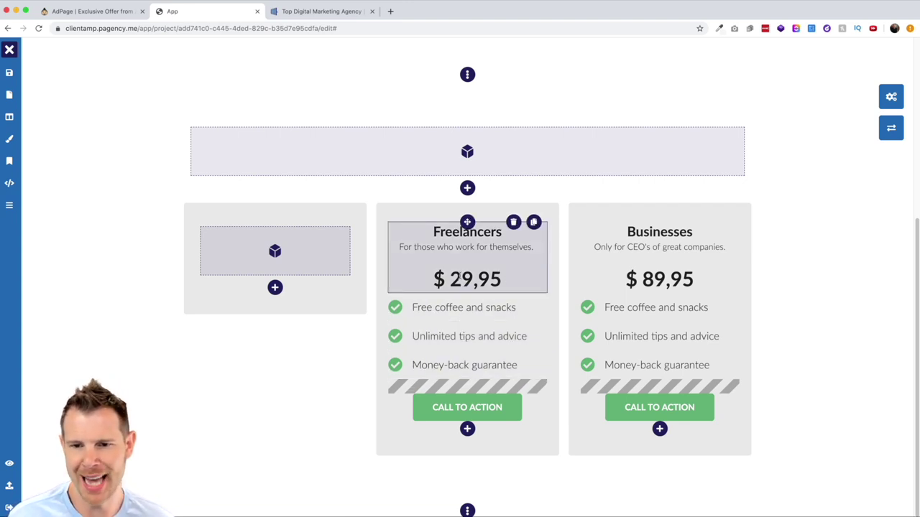
- Change the Freelancers price from $ 29,95 to $ 69,95, then dismiss the Menu settings
drag(462, 278, 450, 279)
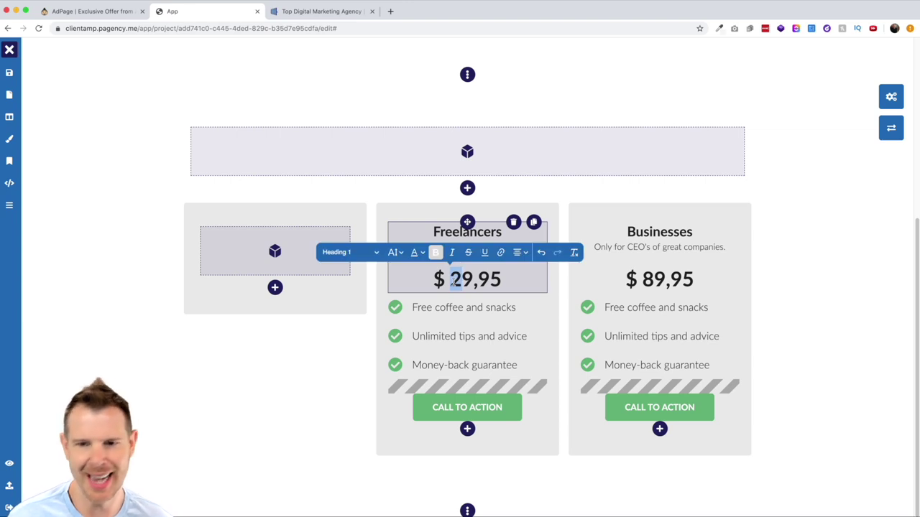
text(6)
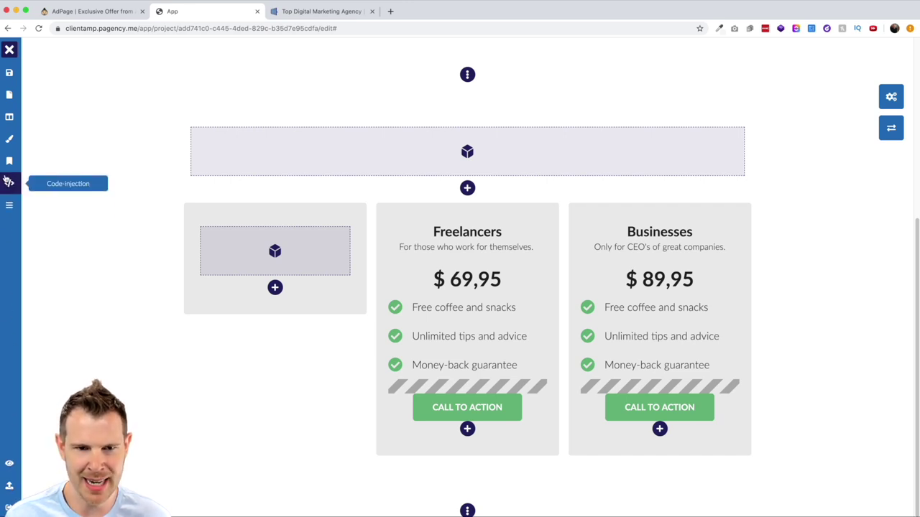
click(9, 205)
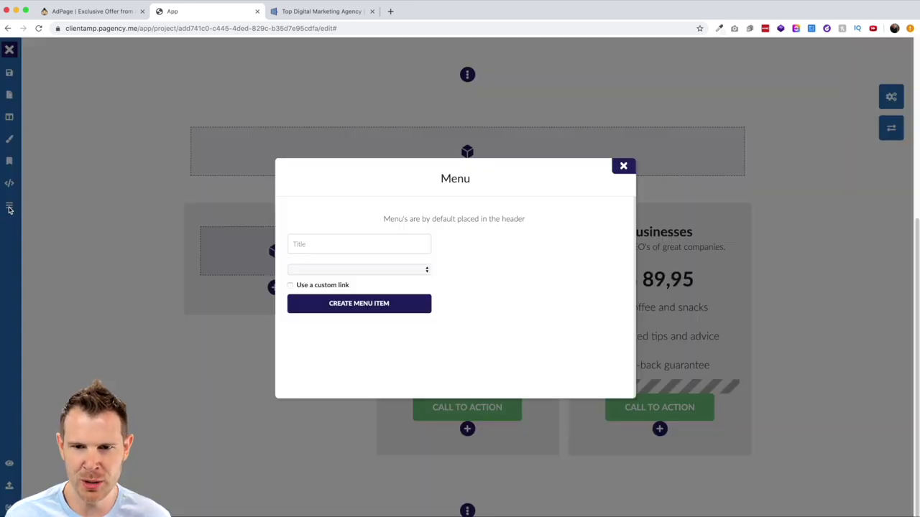
click(628, 171)
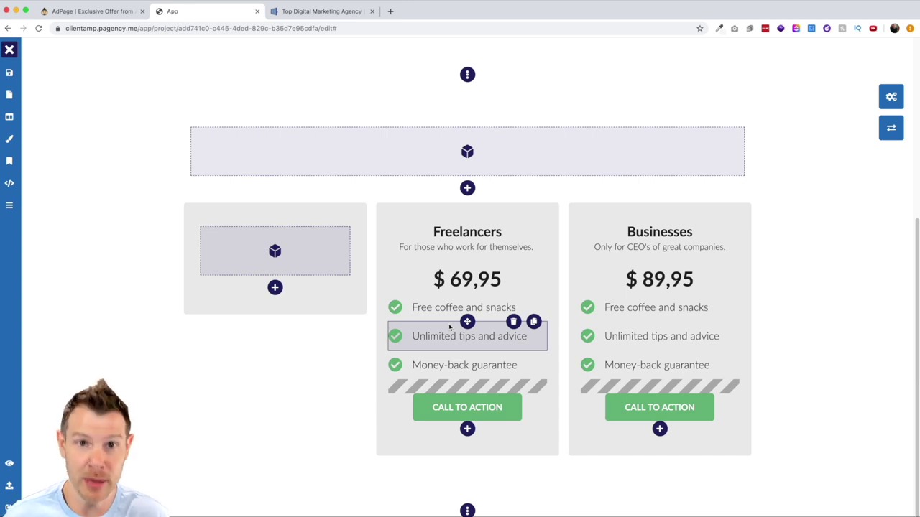
scroll(500, 289, up, 3)
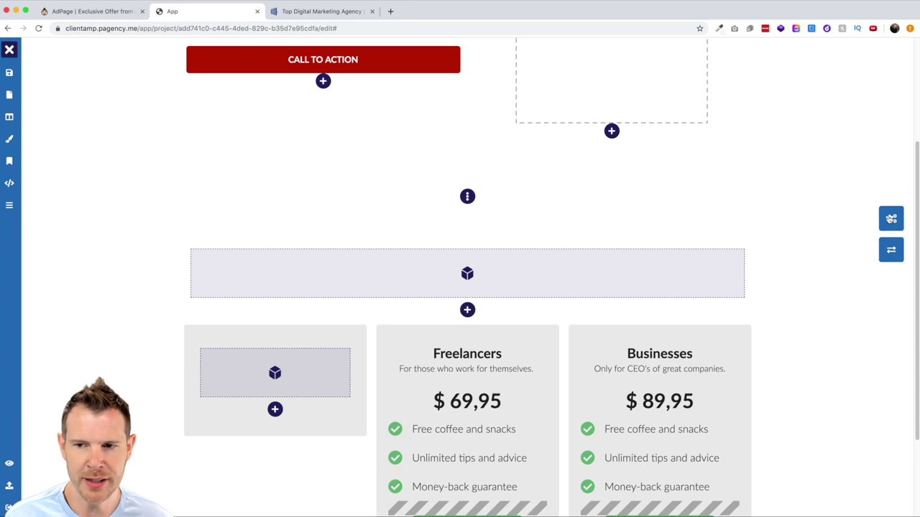
- Set a light grey cover colour on the pricing section via its gear settings
click(895, 219)
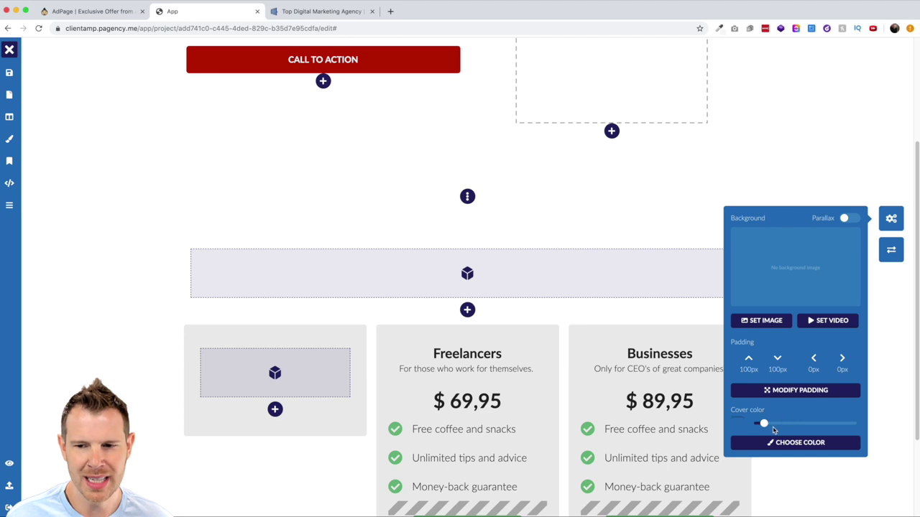
mouse_move(765, 428)
mouse_down()
mouse_move(817, 425)
mouse_move(763, 429)
mouse_up()
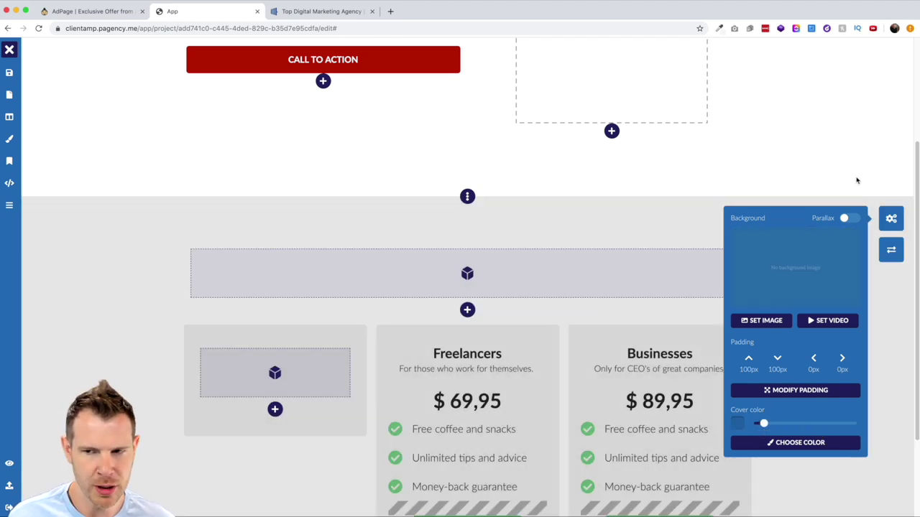
click(893, 222)
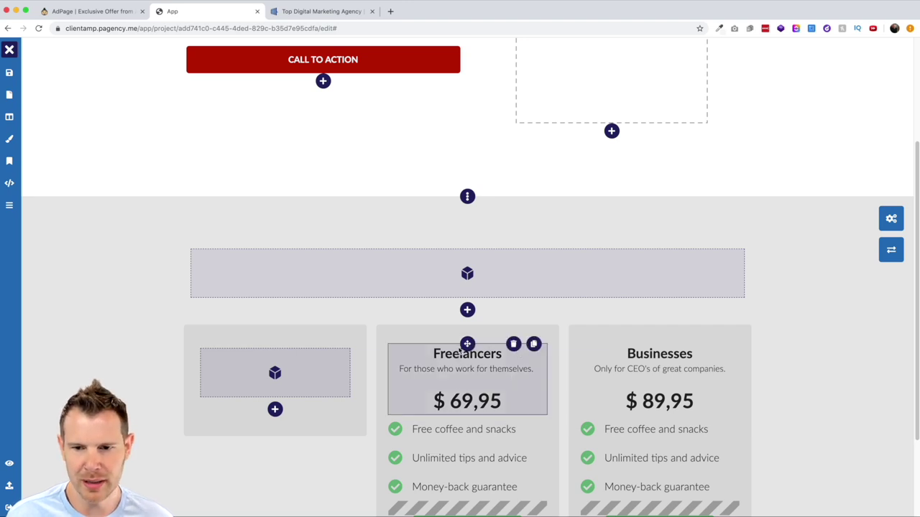
scroll(459, 350, down, 3)
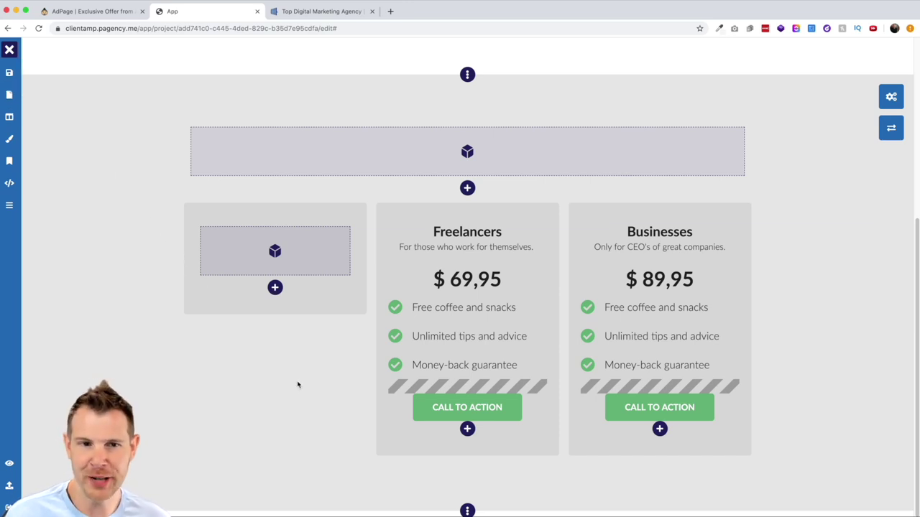
- Type test text 'asdfasdf' into the Freelancers card's 'Unlimited tips and advice' line, then close the editor
click(9, 74)
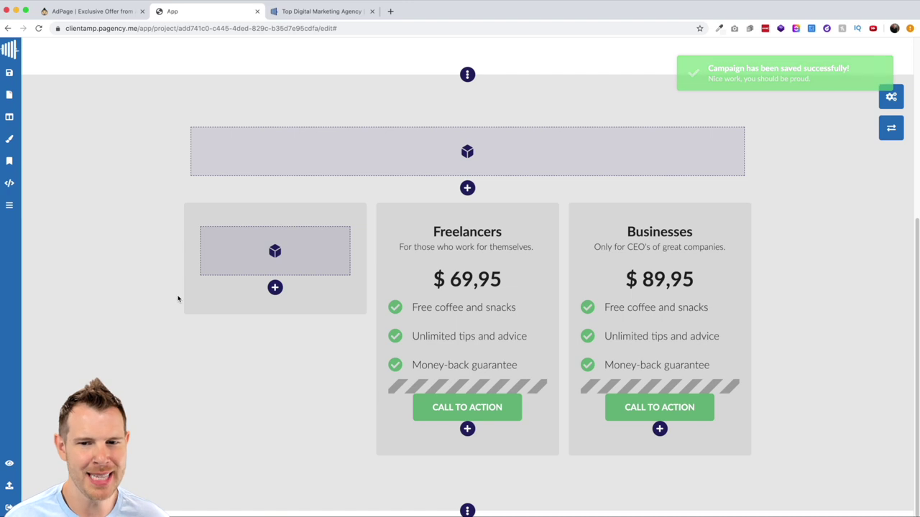
mouse_move(467, 322)
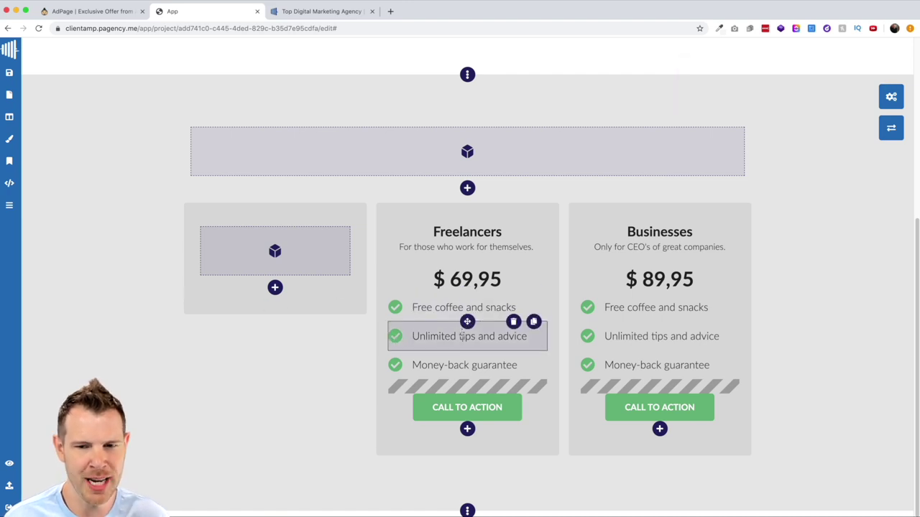
text(asdfasdf)
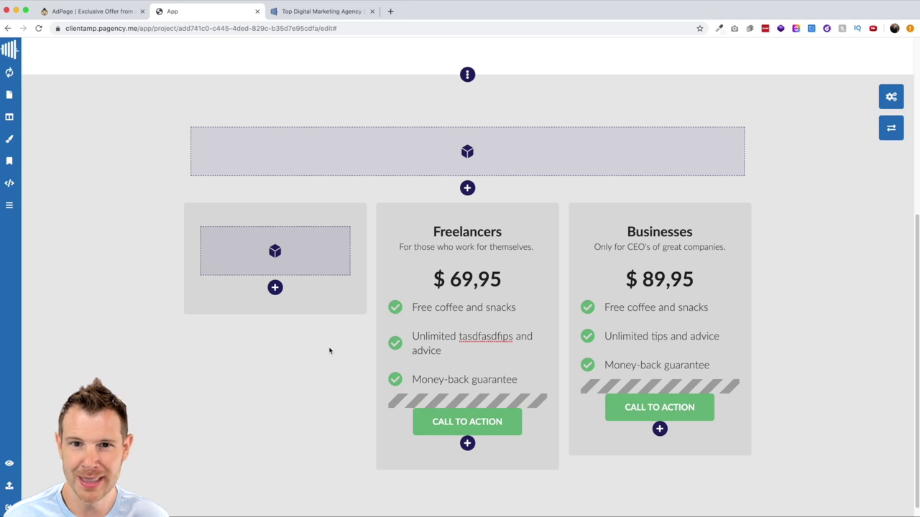
key(super+w)
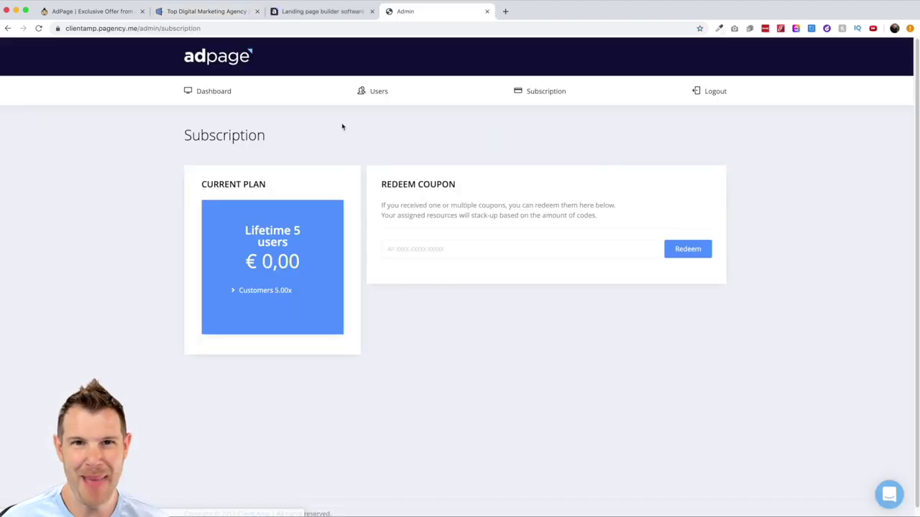
- Log in as the customer from Users and open their project, checking the tips line kept 'asdfasdf'
click(381, 92)
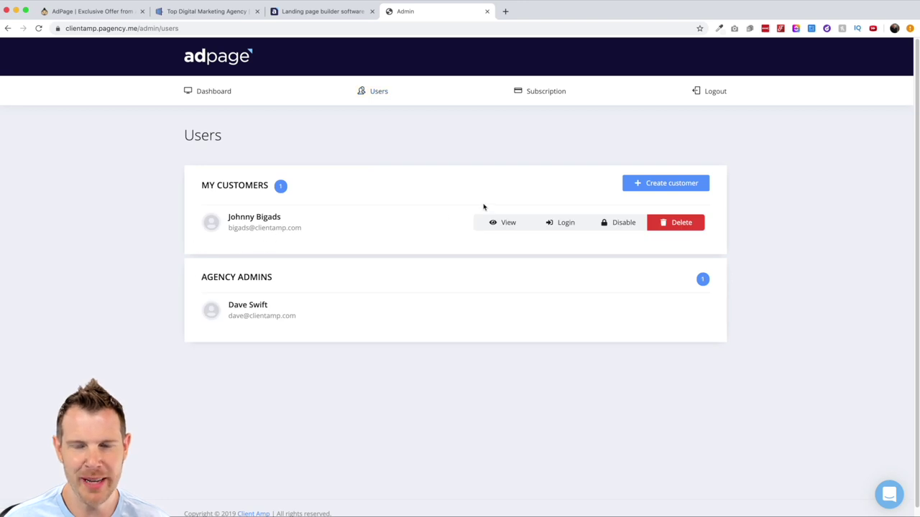
click(559, 224)
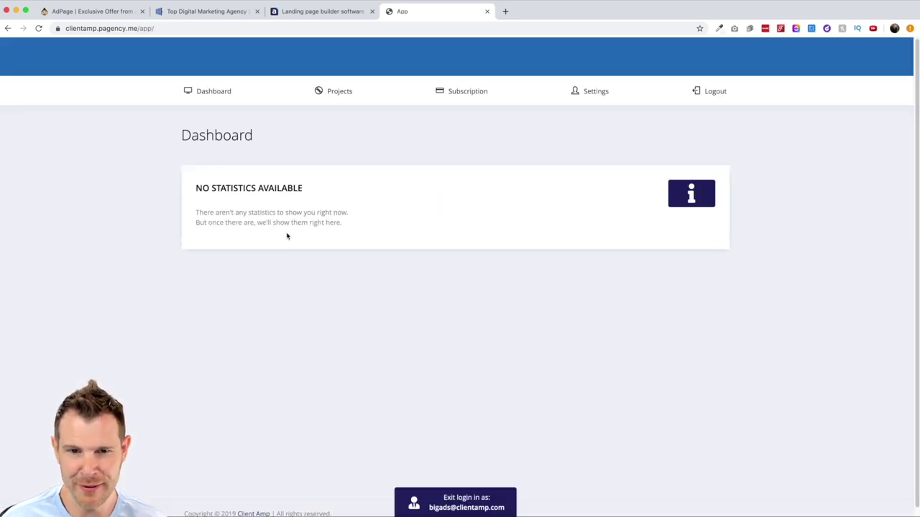
click(342, 93)
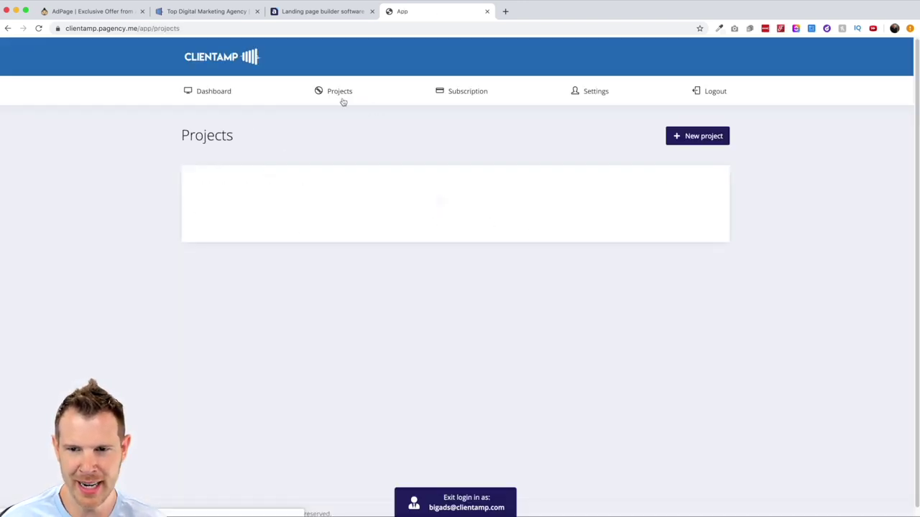
click(628, 225)
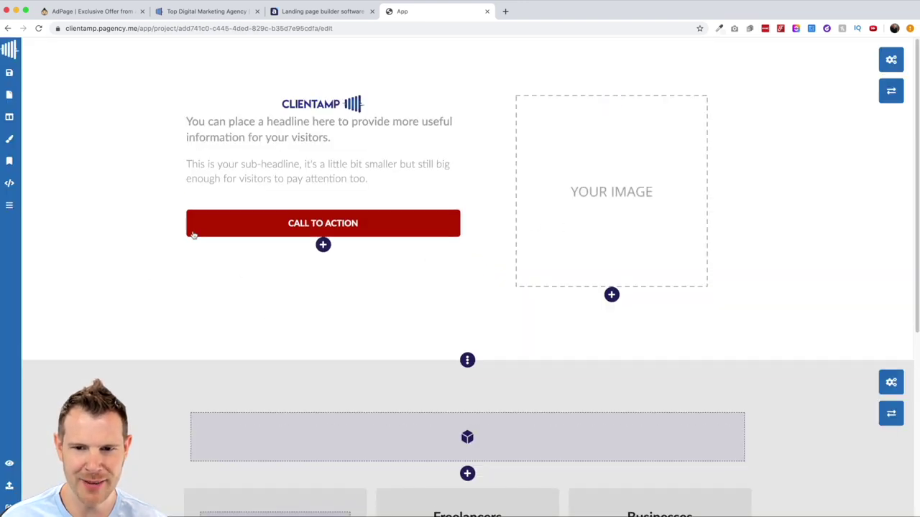
scroll(293, 350, down, 5)
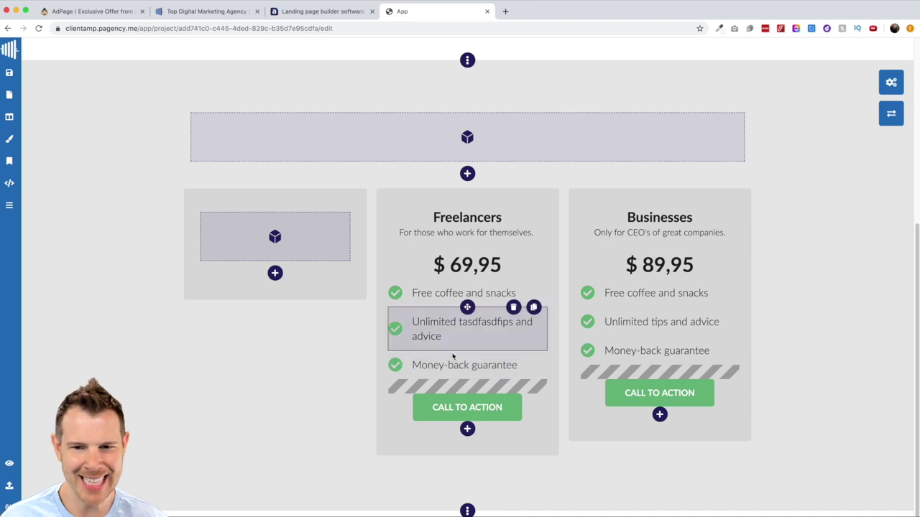
click(451, 322)
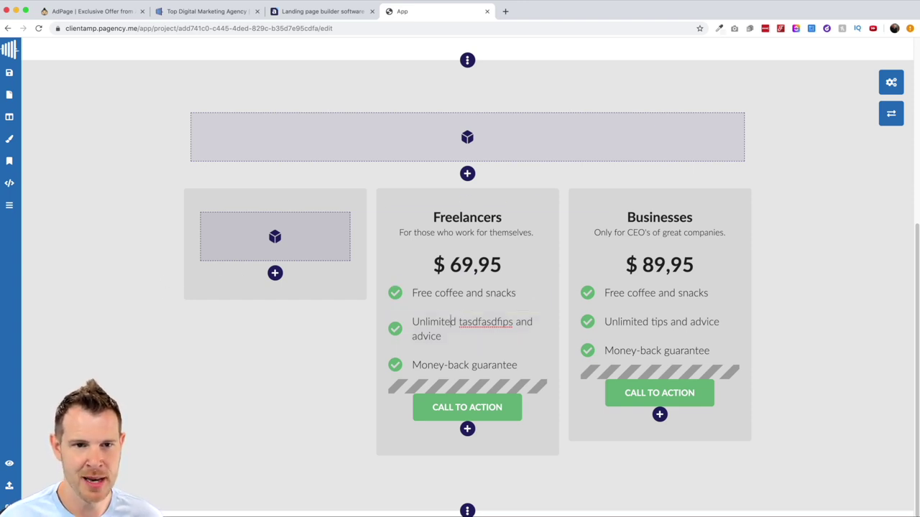
- Open the Pages list and start a new page, then dismiss the Create your page form unused
click(7, 100)
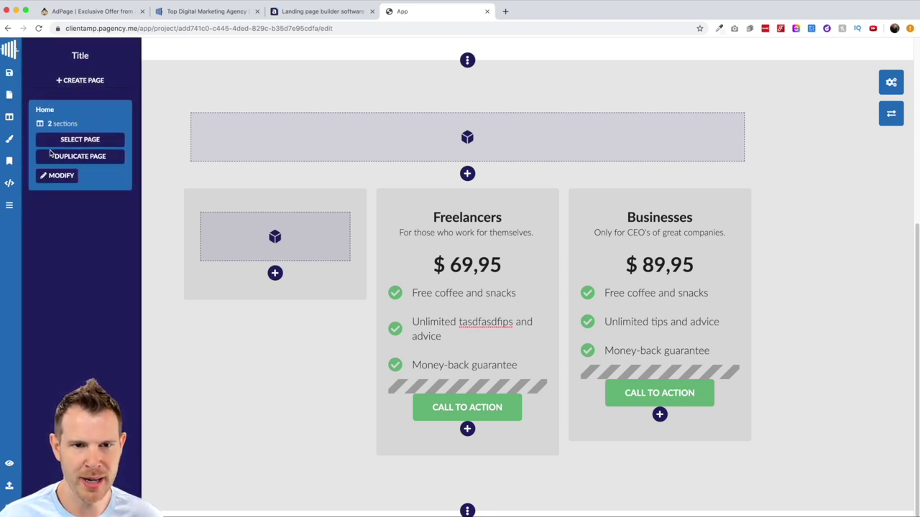
click(80, 80)
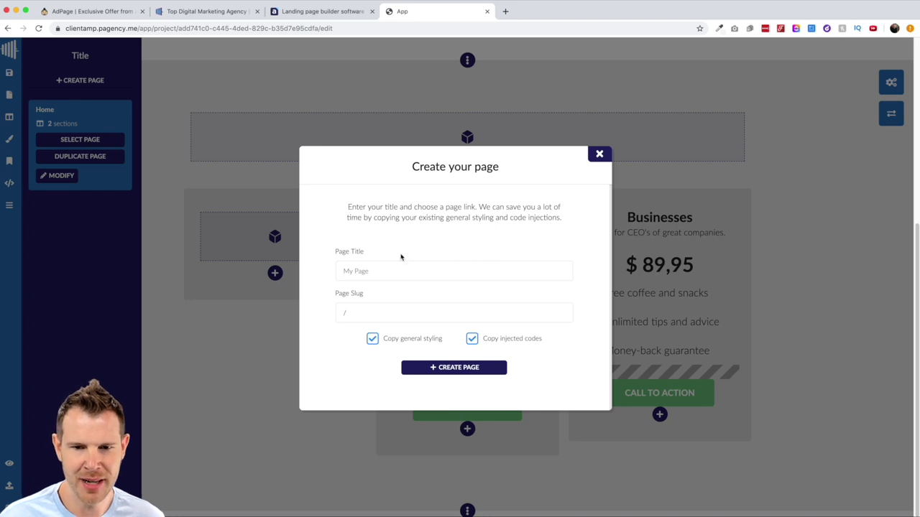
click(375, 273)
click(355, 317)
click(369, 271)
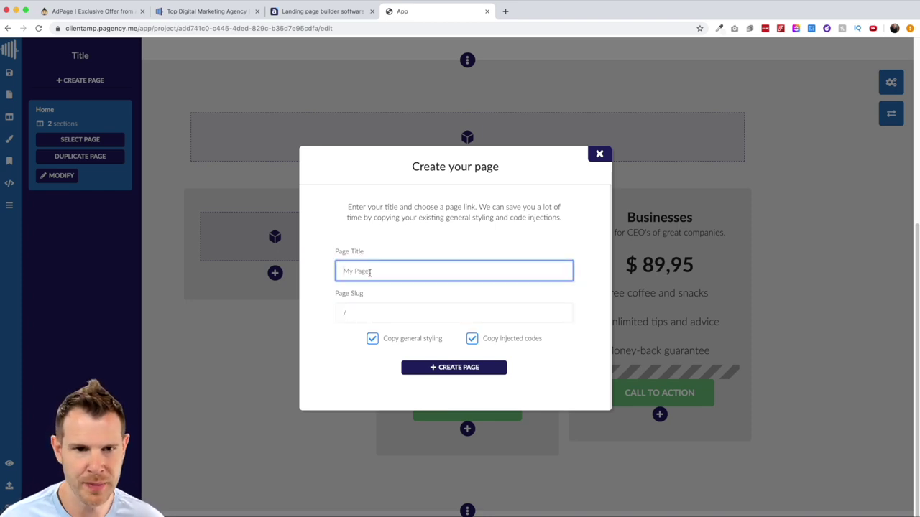
click(608, 154)
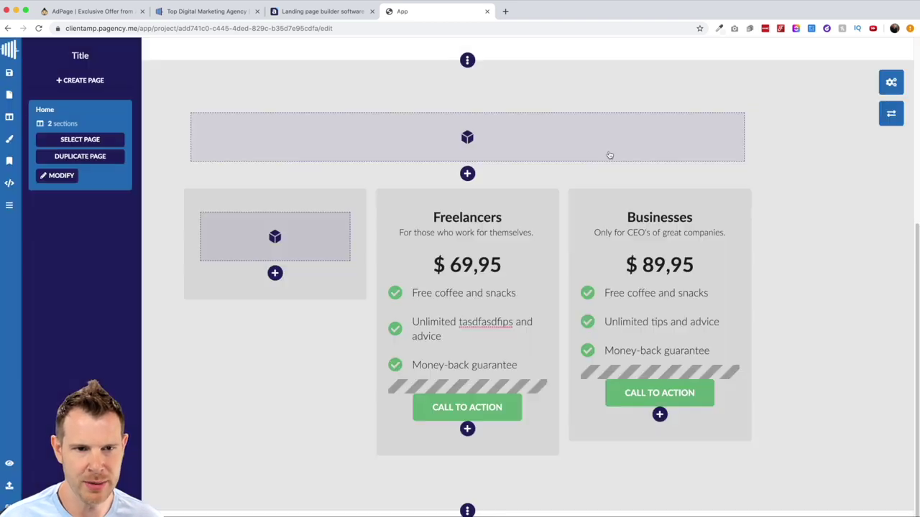
- Delete the top hero section from the Sections panel, keeping only the pricing table
click(9, 116)
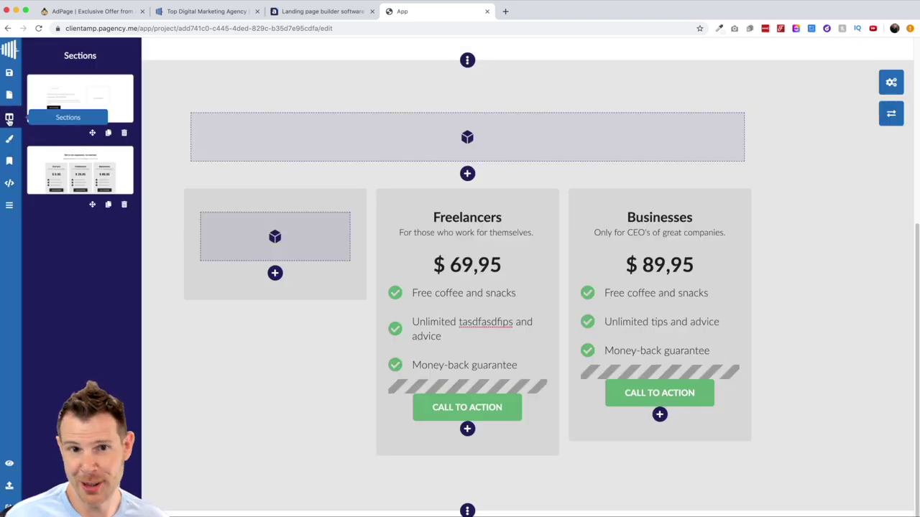
click(62, 191)
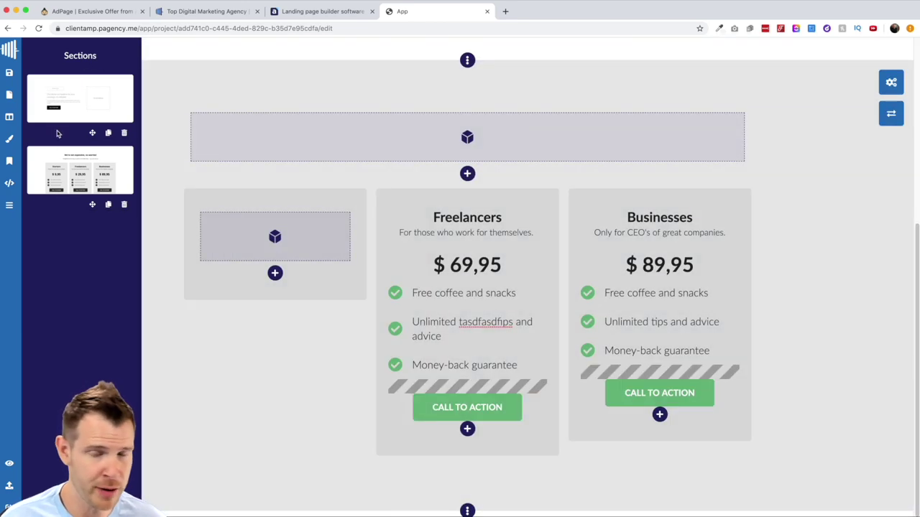
click(58, 101)
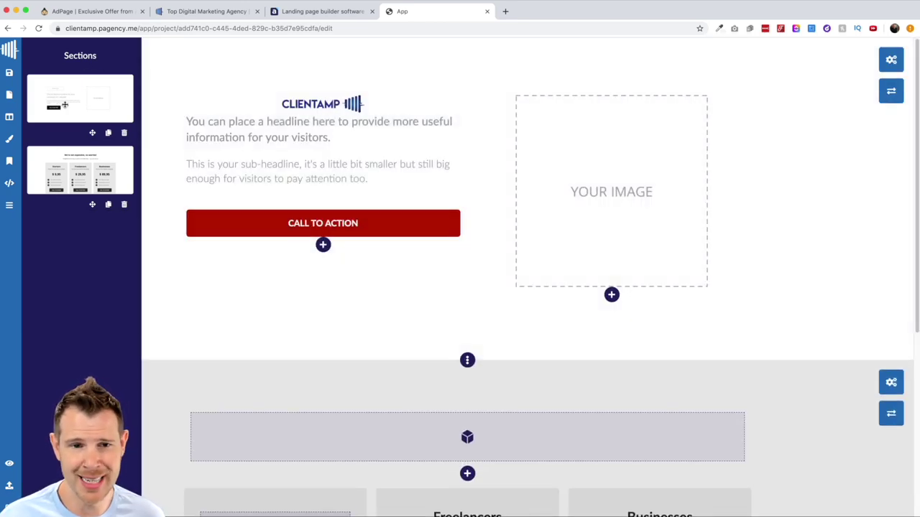
click(123, 133)
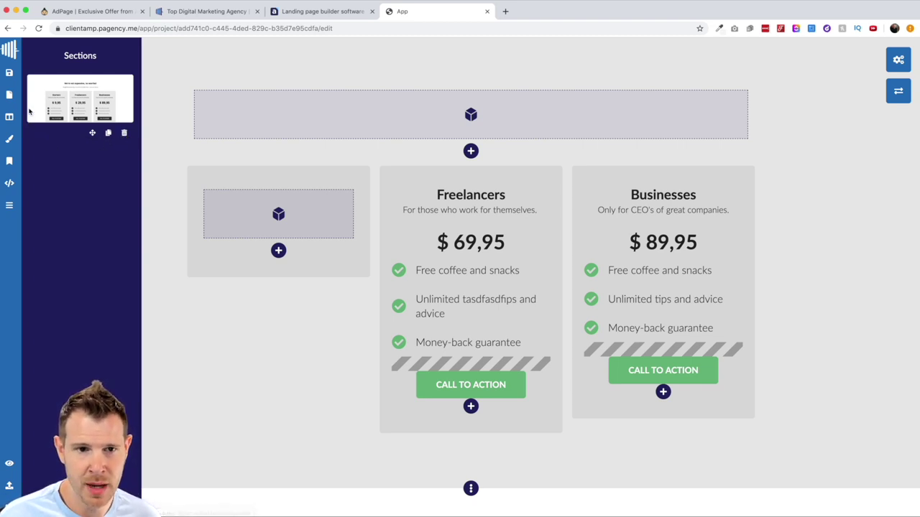
- Set the headings font to Saira in the page Appearance settings
click(9, 118)
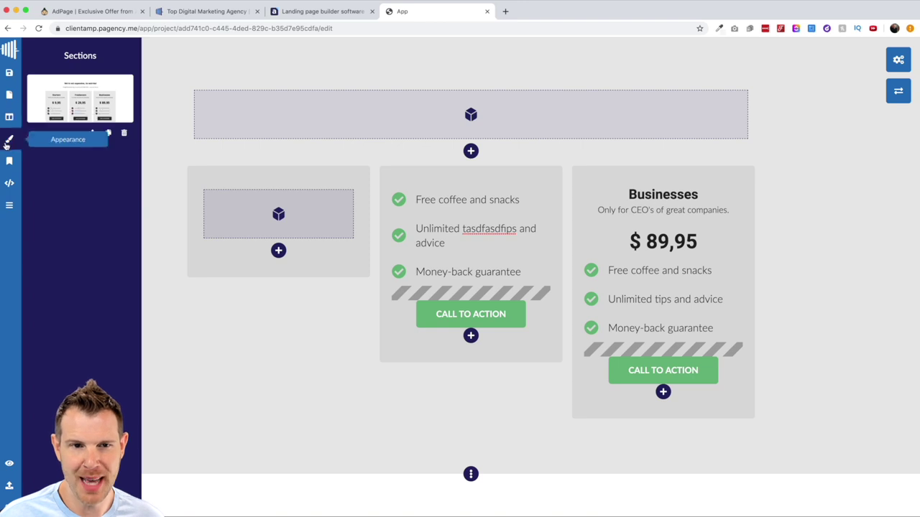
click(6, 144)
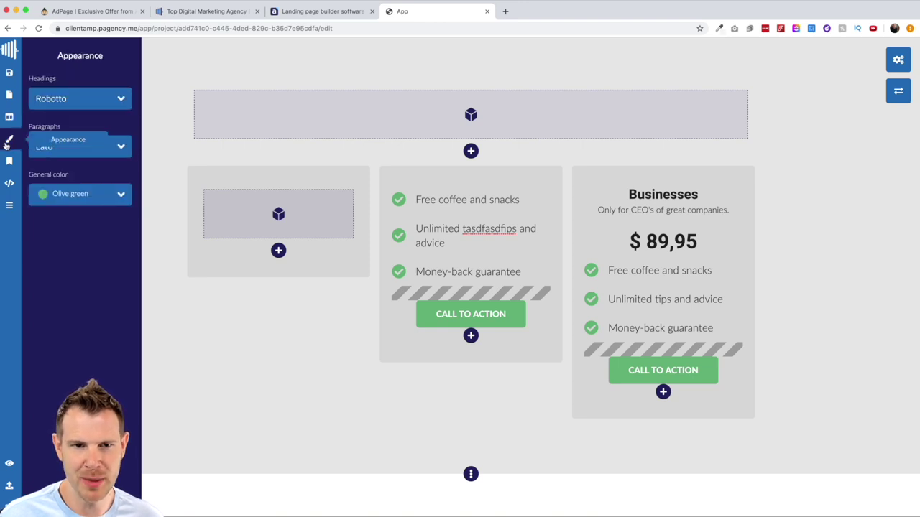
click(45, 103)
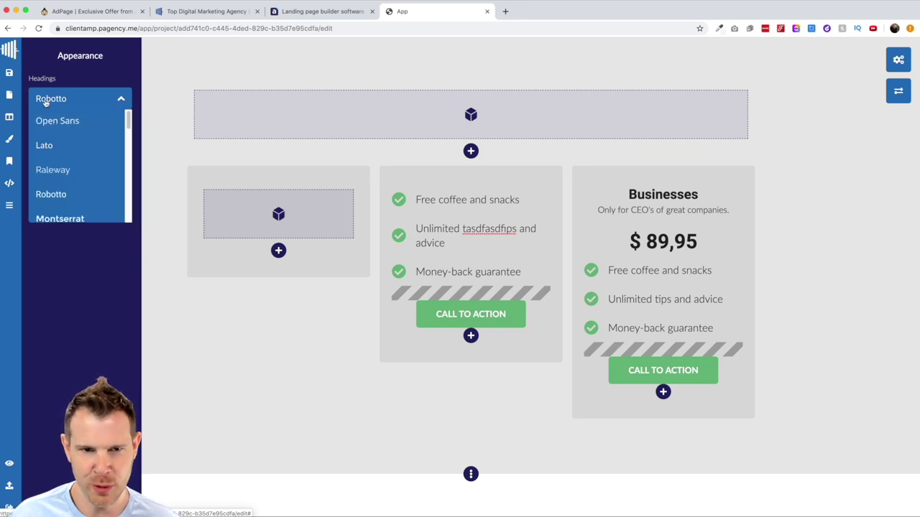
click(55, 147)
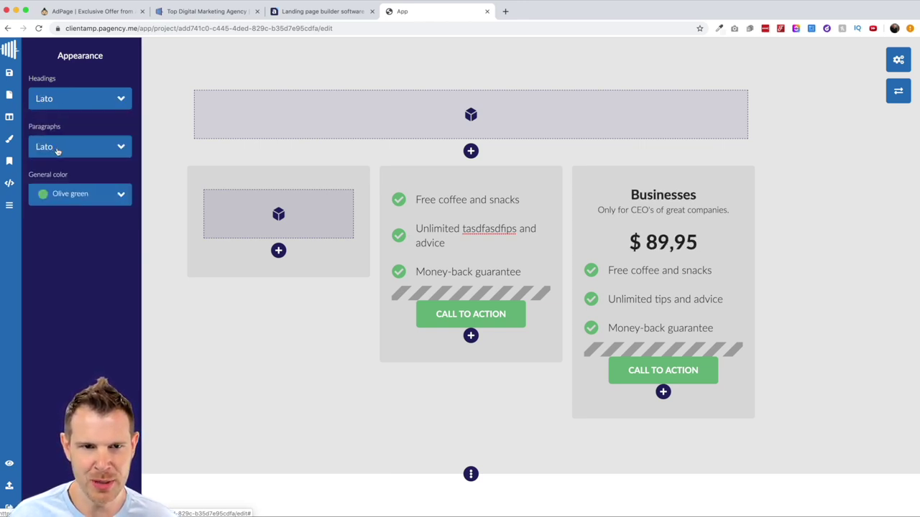
click(59, 102)
scroll(87, 217, down, 5)
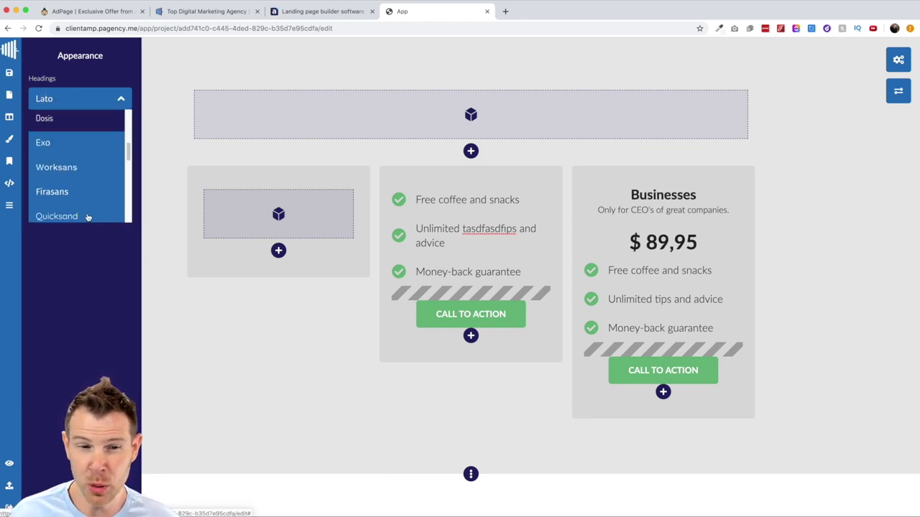
scroll(80, 180, down, 10)
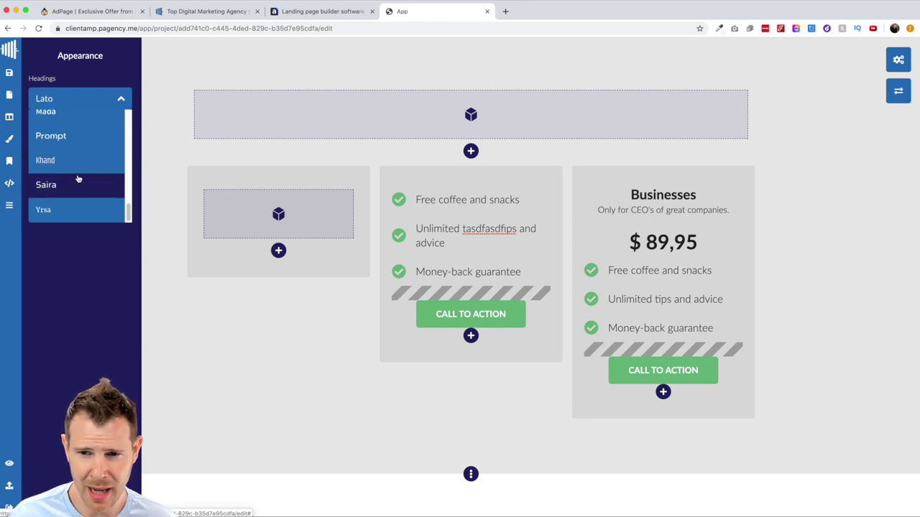
click(79, 179)
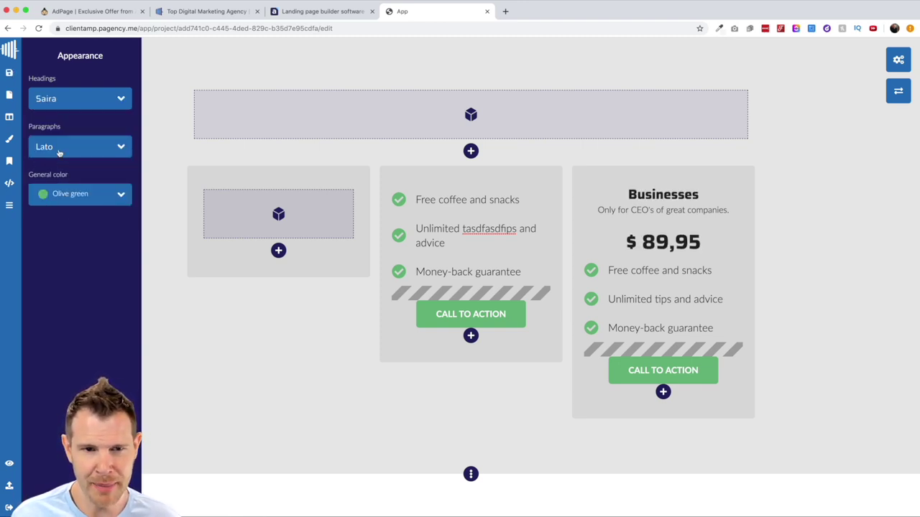
- Set the paragraph font to Exo and the general accent colour to Red
click(53, 153)
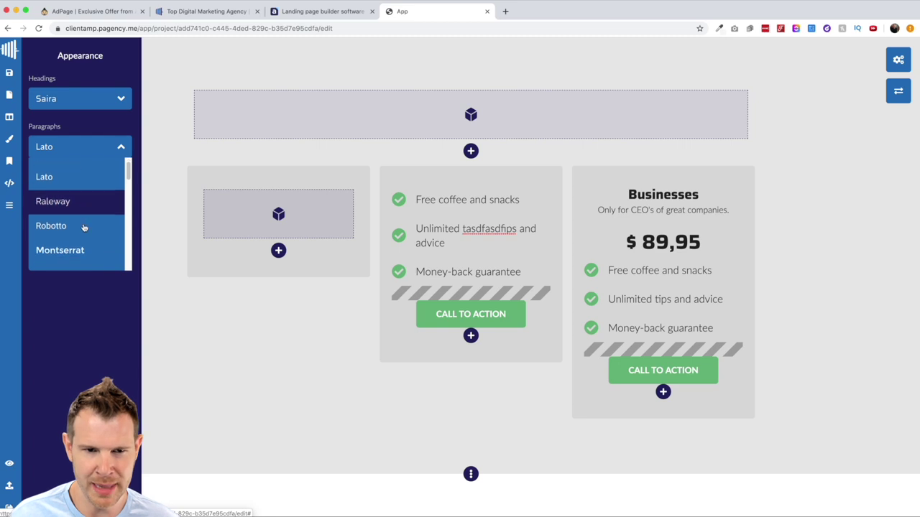
scroll(83, 227, down, 5)
click(59, 231)
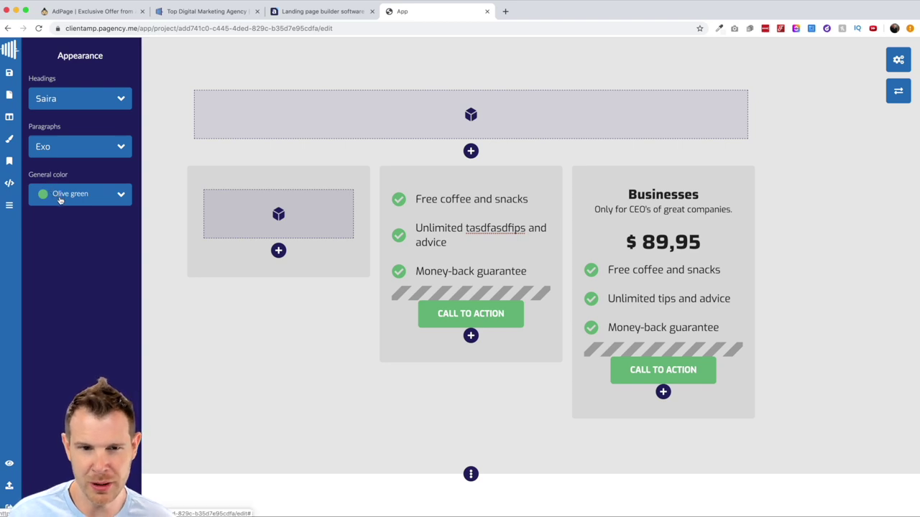
click(62, 191)
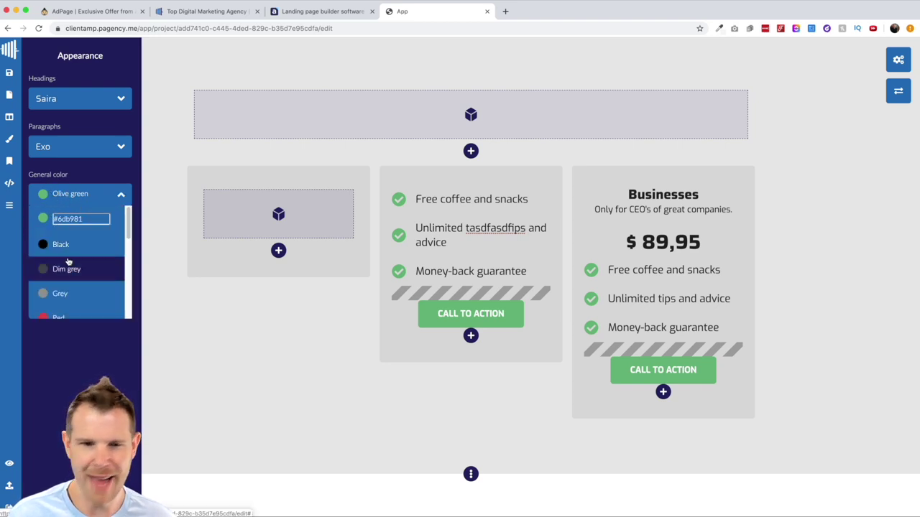
scroll(77, 296, down, 1)
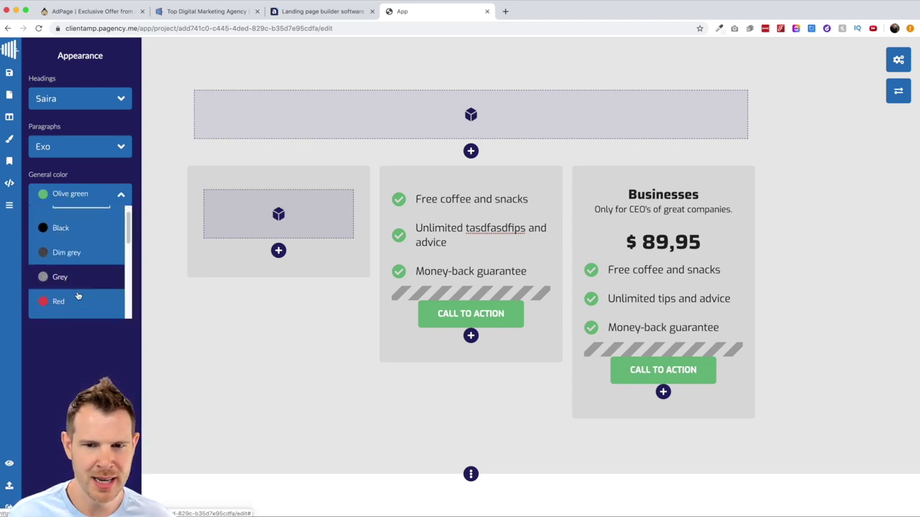
click(77, 298)
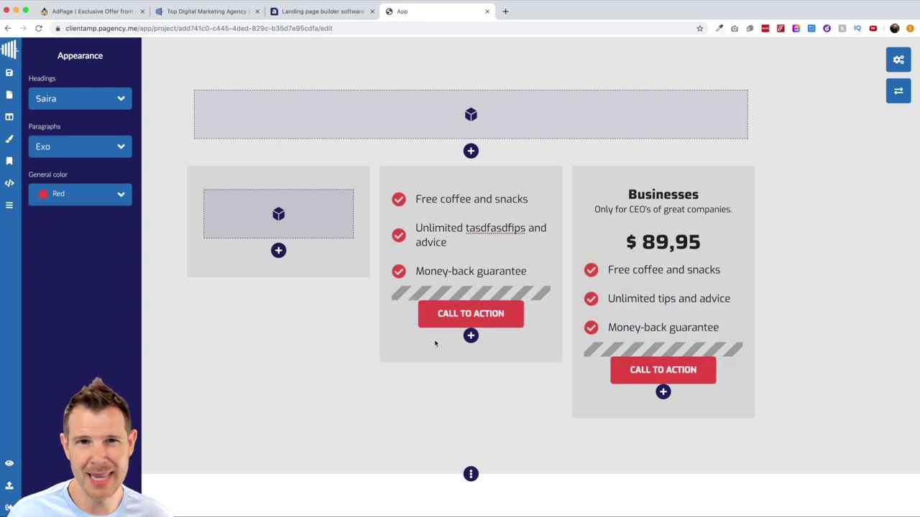
- Recolour the middle card's Money-back guarantee checkmark grey
click(400, 275)
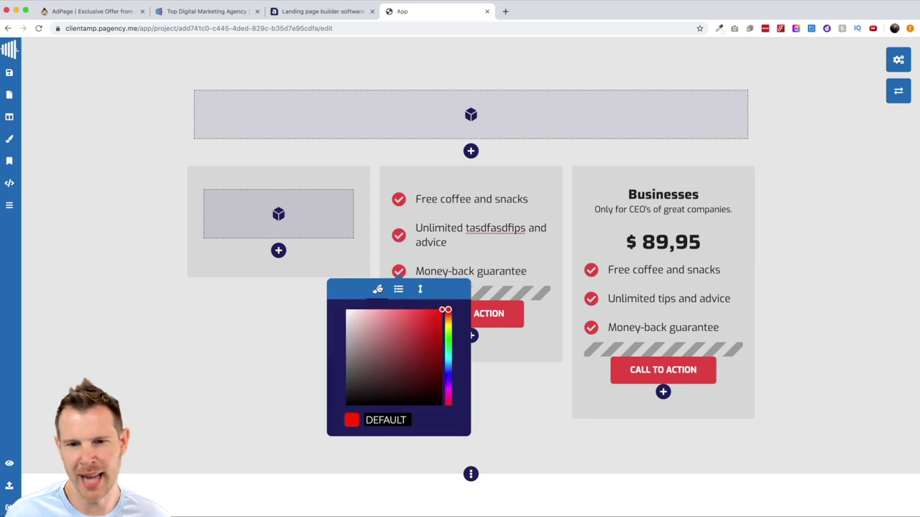
click(377, 289)
mouse_move(378, 387)
mouse_down()
mouse_move(371, 344)
mouse_move(338, 304)
mouse_move(337, 344)
mouse_up()
click(402, 241)
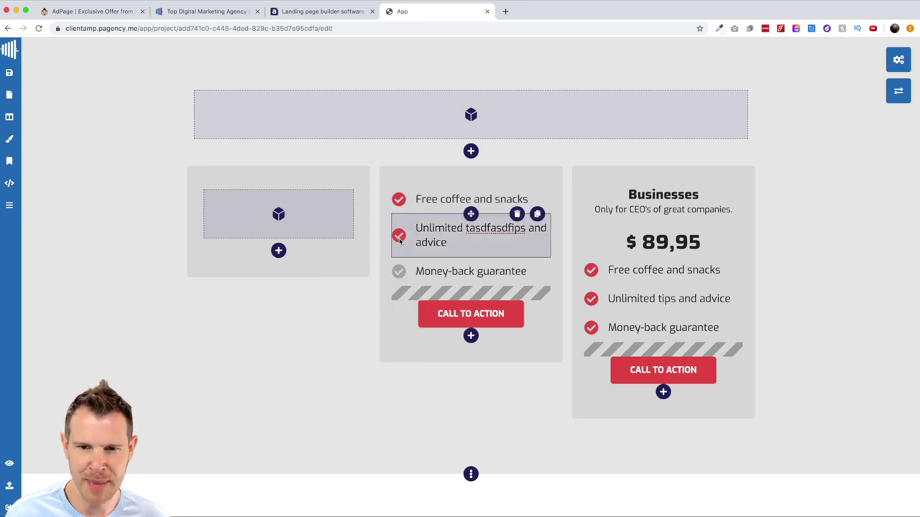
- Recolour the Unlimited advice checkmark dark brown
click(399, 237)
click(399, 238)
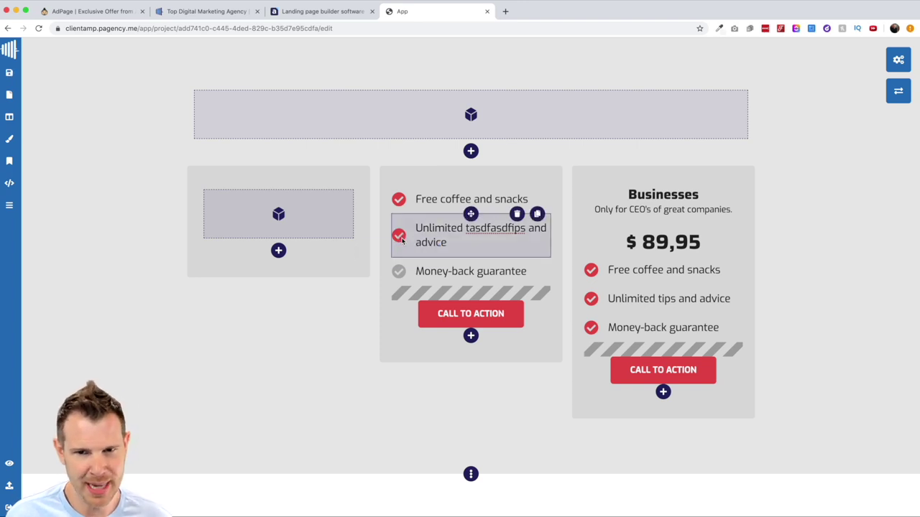
click(401, 240)
click(377, 254)
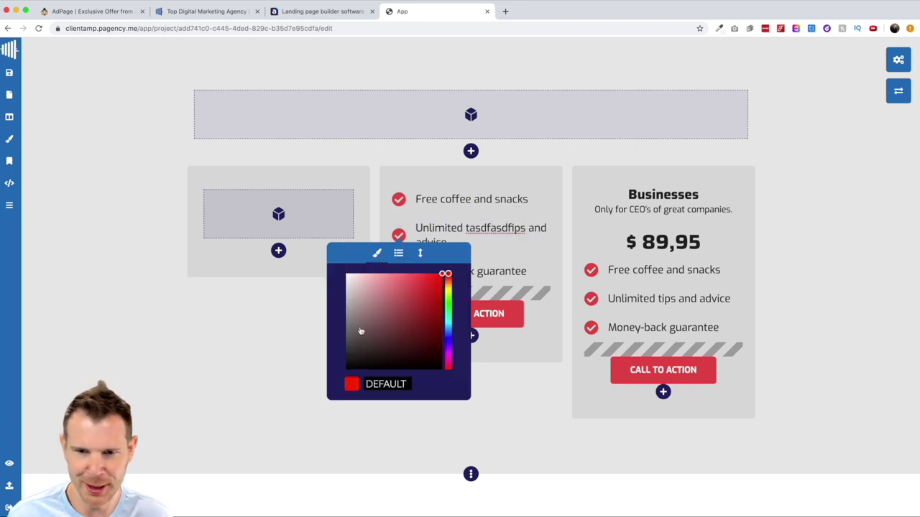
click(375, 339)
click(420, 200)
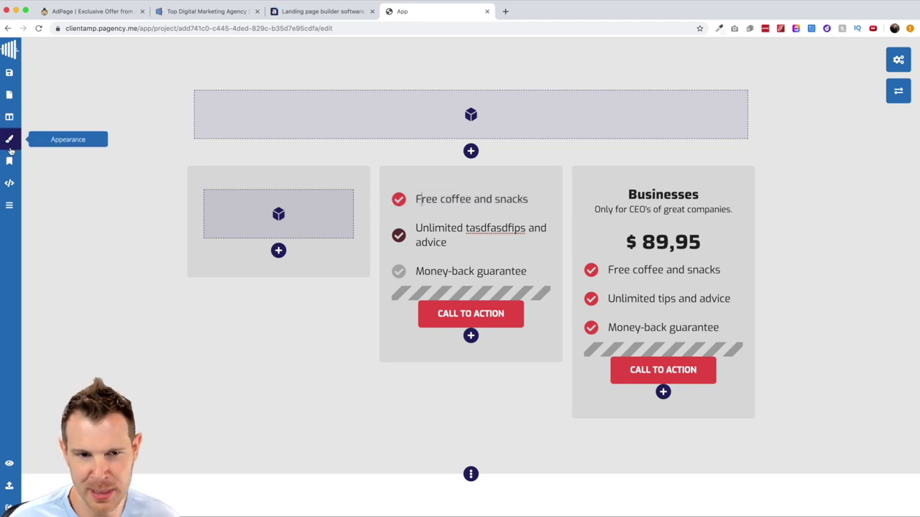
- Reopen the Appearance panel to review the Saira headings, Exo paragraphs and Red colour
click(10, 141)
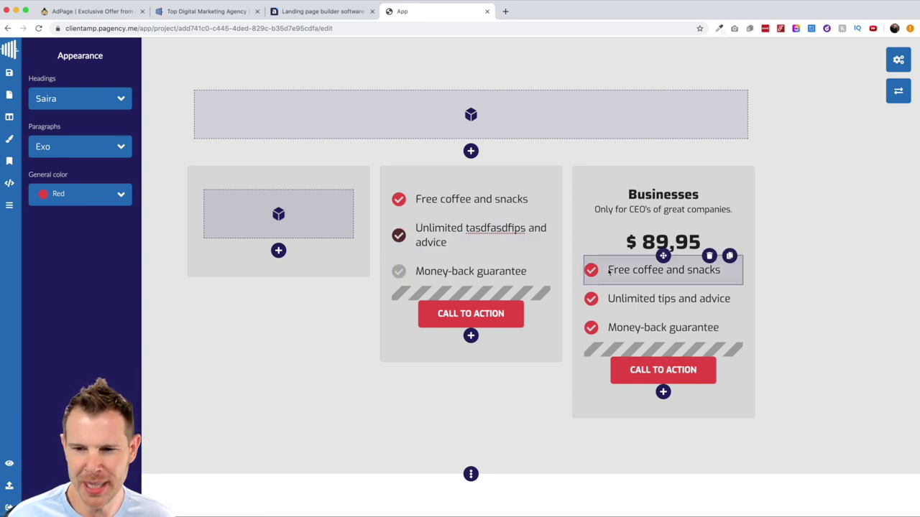
mouse_move(603, 289)
mouse_move(688, 371)
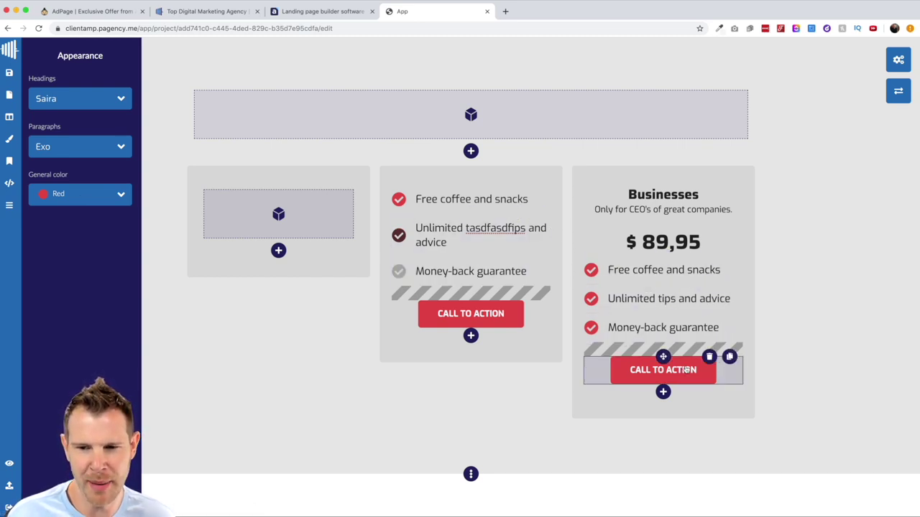
- View the SEO settings, then the Code injection settings with empty head and body fields
click(10, 162)
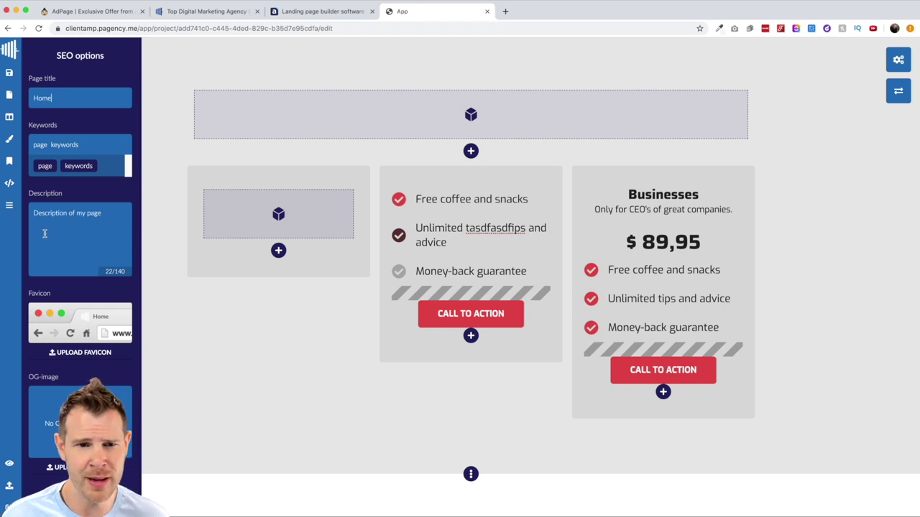
click(10, 184)
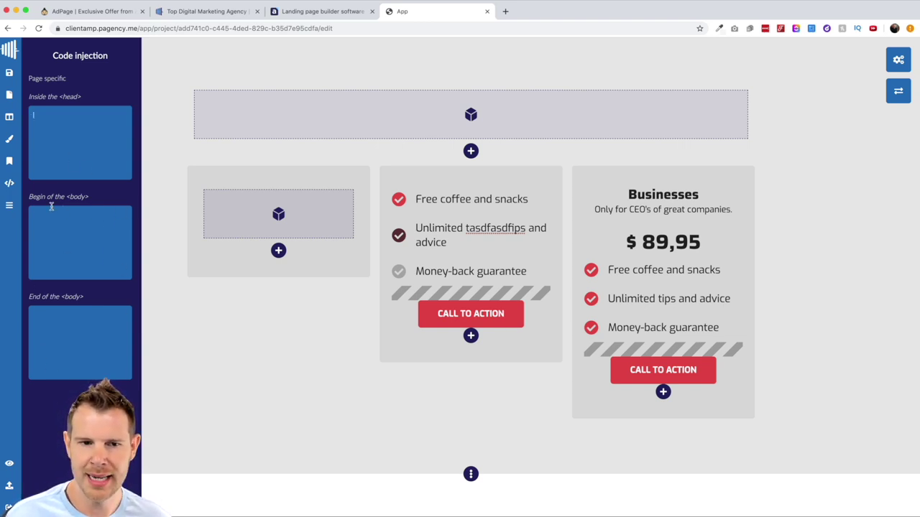
- Look over the Menu settings, close them, and switch the page to Desktop preview
click(10, 205)
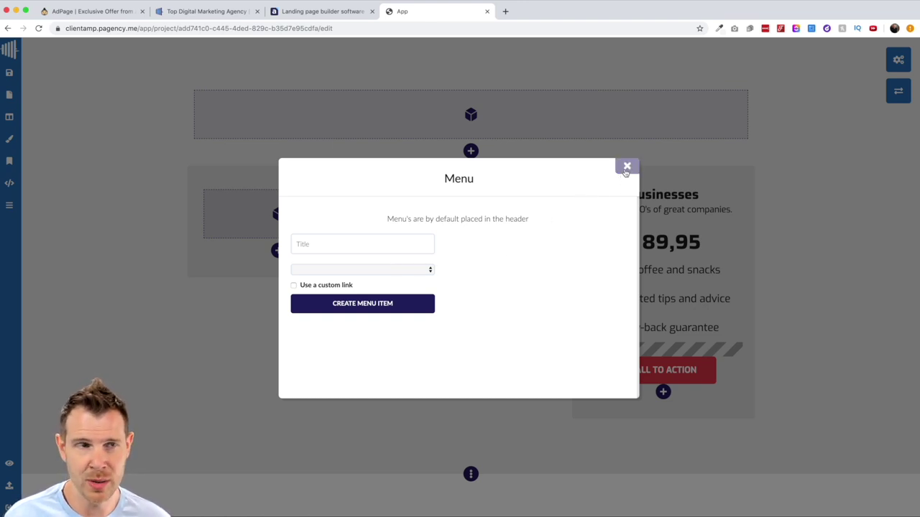
drag(626, 167, 551, 218)
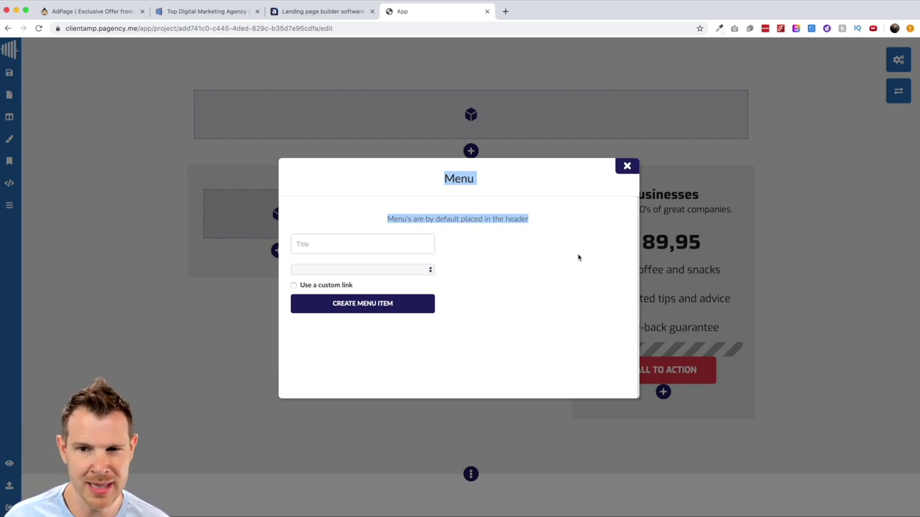
click(624, 165)
click(10, 464)
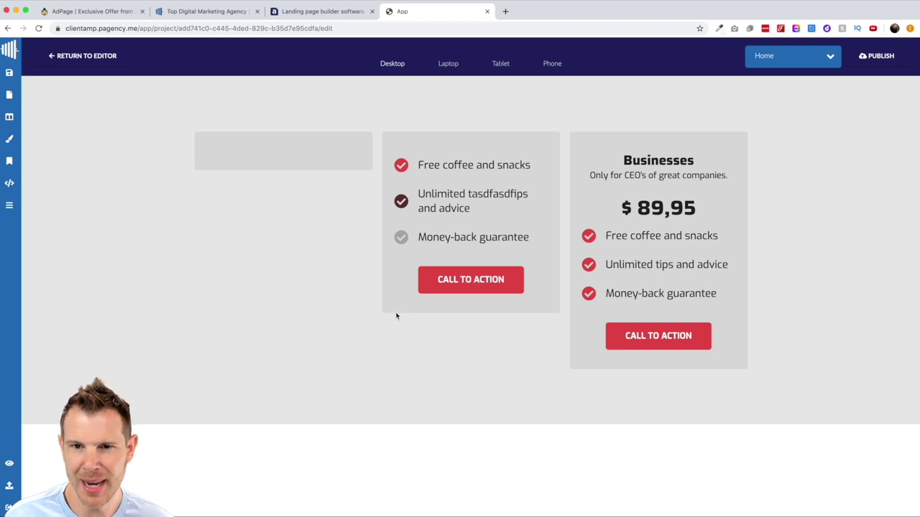
- Check the page at laptop, tablet and phone widths, then go to the Publish page
click(447, 64)
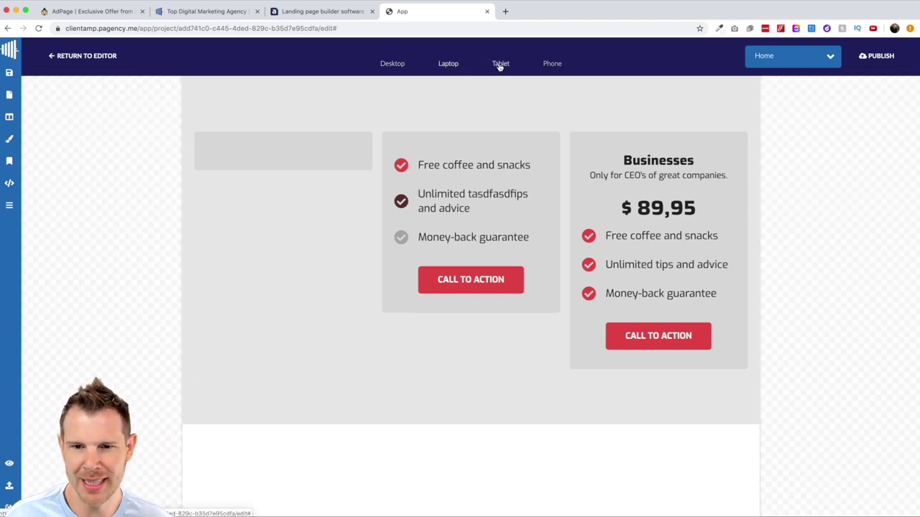
click(500, 64)
click(552, 64)
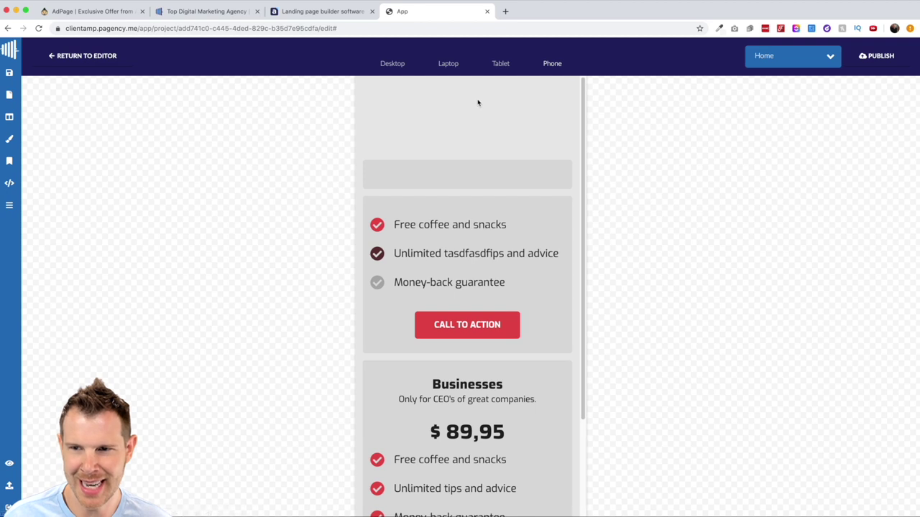
click(764, 56)
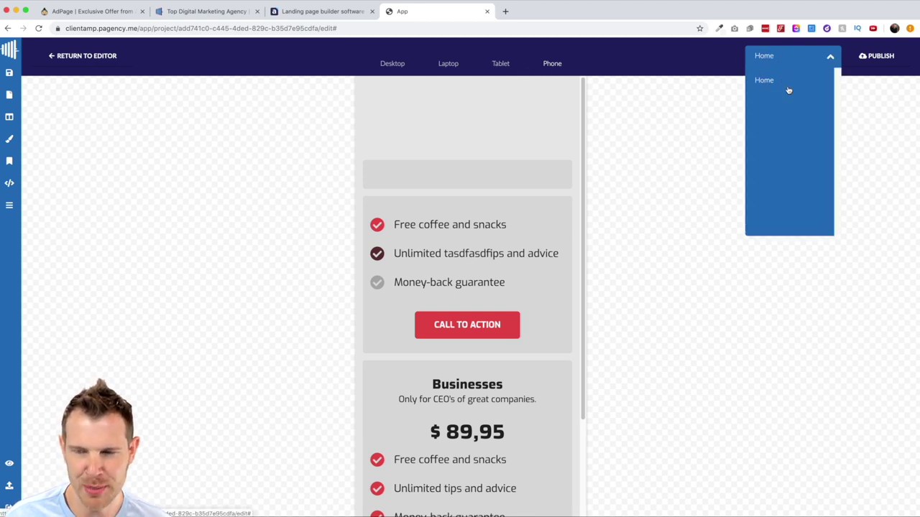
click(791, 60)
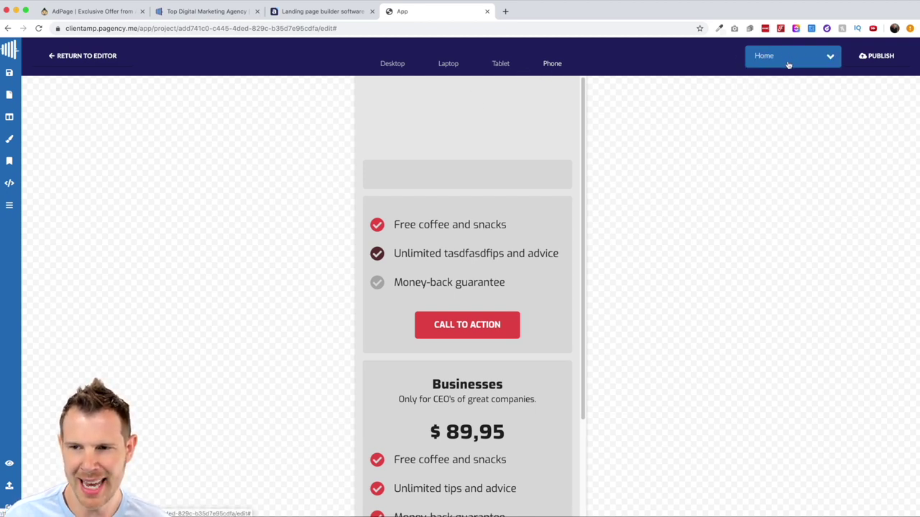
click(877, 59)
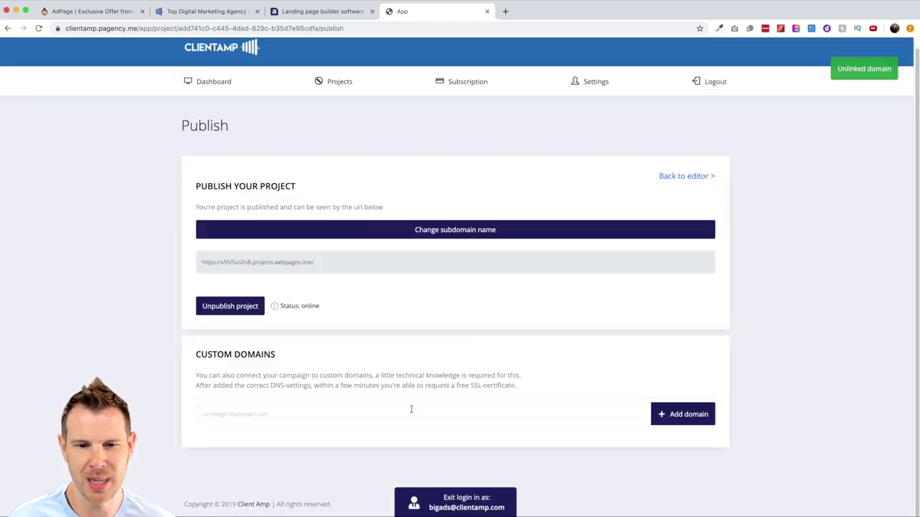
- Link the custom domain johnnybigads.com and copy its required A-record IP 165.227.160.79
click(398, 415)
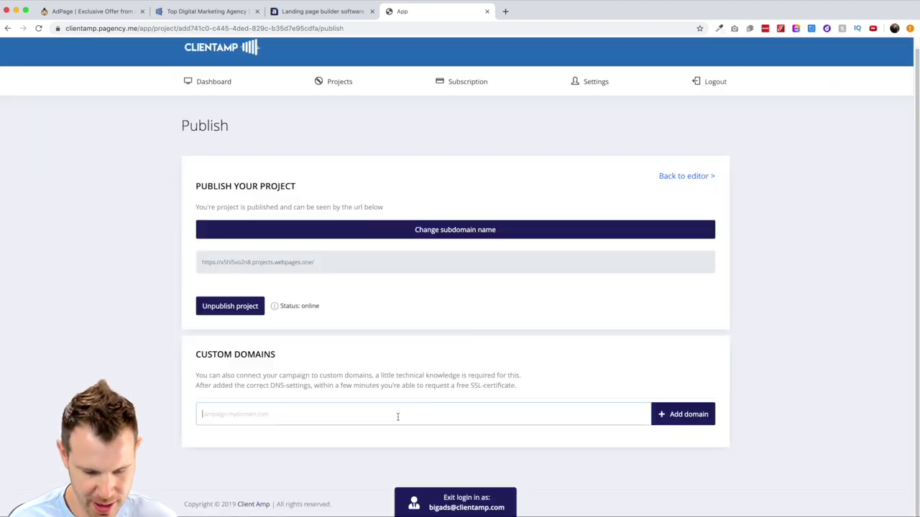
text(johnn)
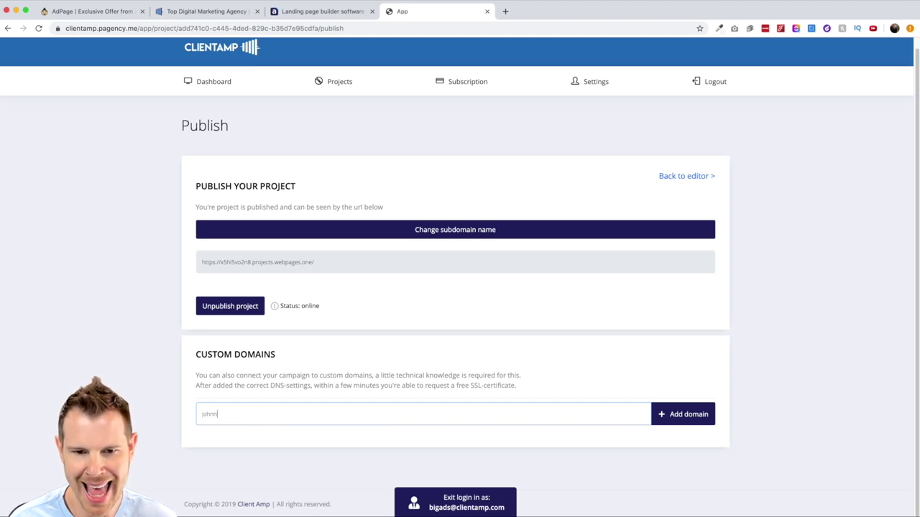
text(ybigads.com)
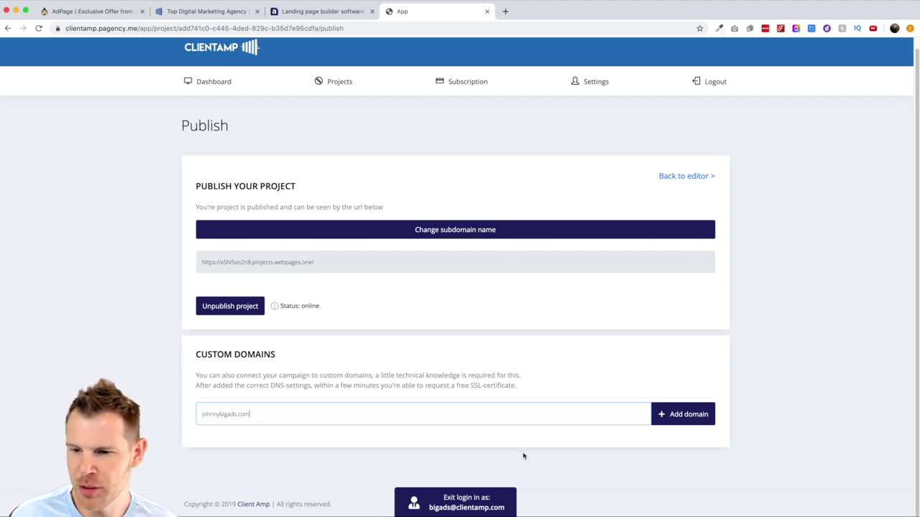
click(683, 419)
scroll(344, 465, down, 1)
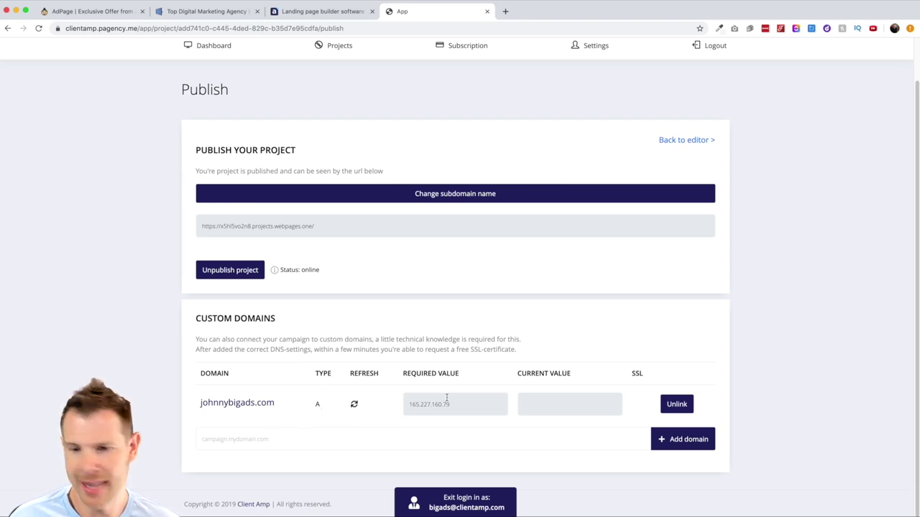
drag(450, 404, 406, 404)
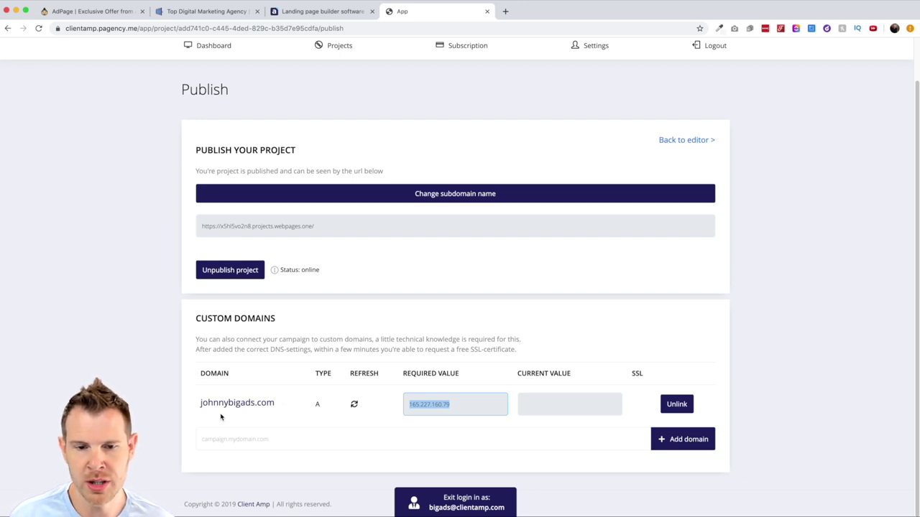
click(192, 408)
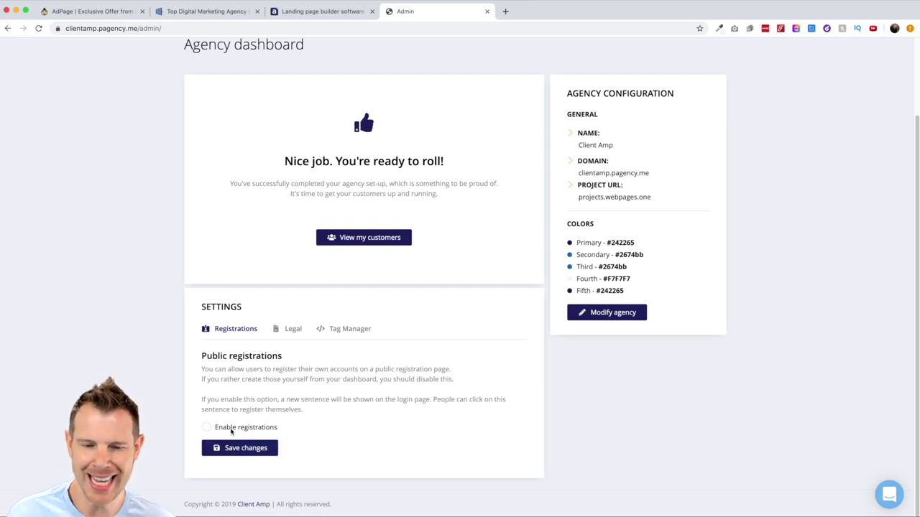
- Enable public registrations for the agency and bring up its Legal compliance settings
click(227, 429)
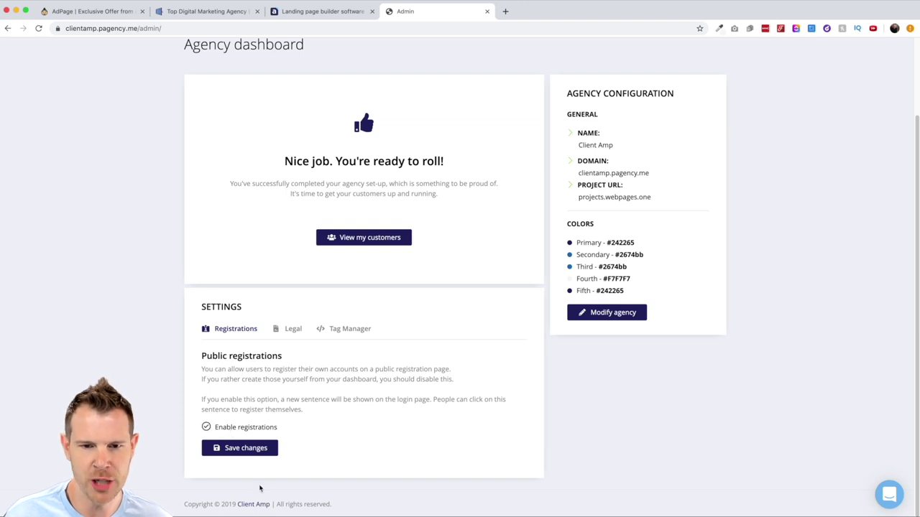
click(279, 329)
scroll(283, 357, down, 3)
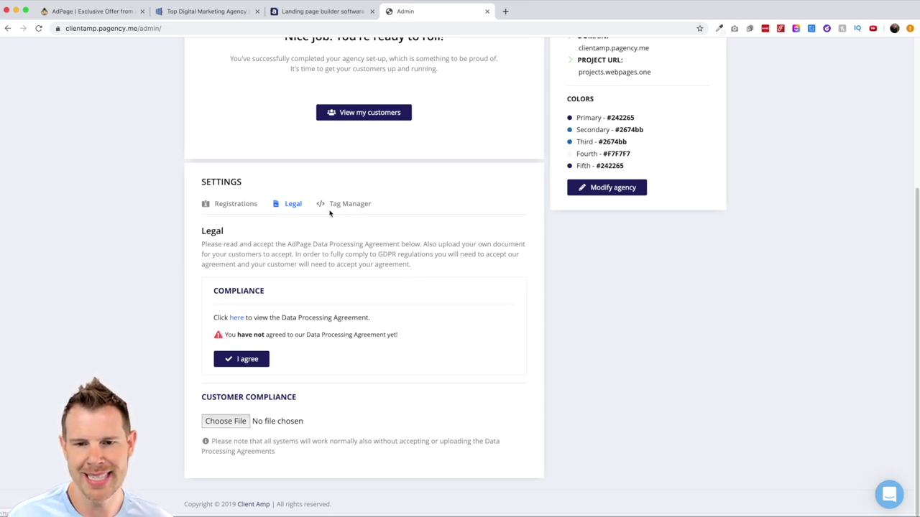
- Switch the agency Settings to Tag Manager to view the empty GTM-ID field
click(346, 206)
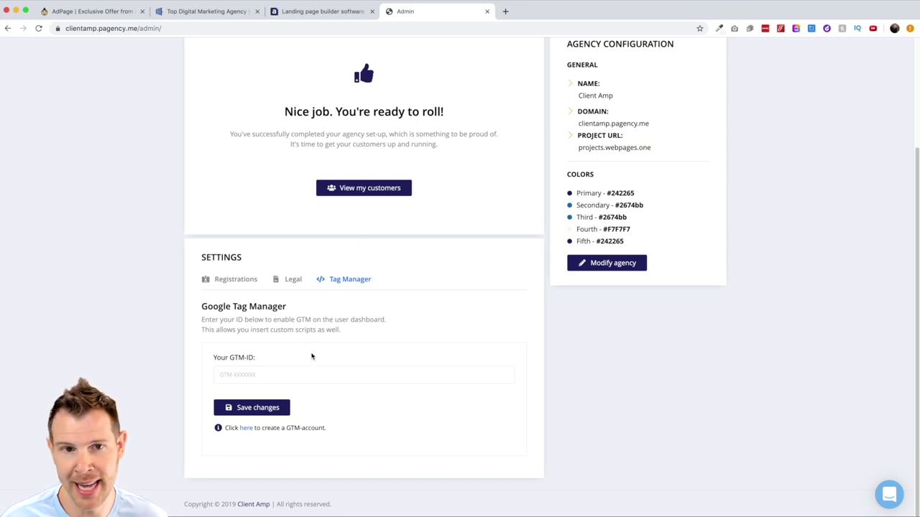
scroll(309, 332, up, 5)
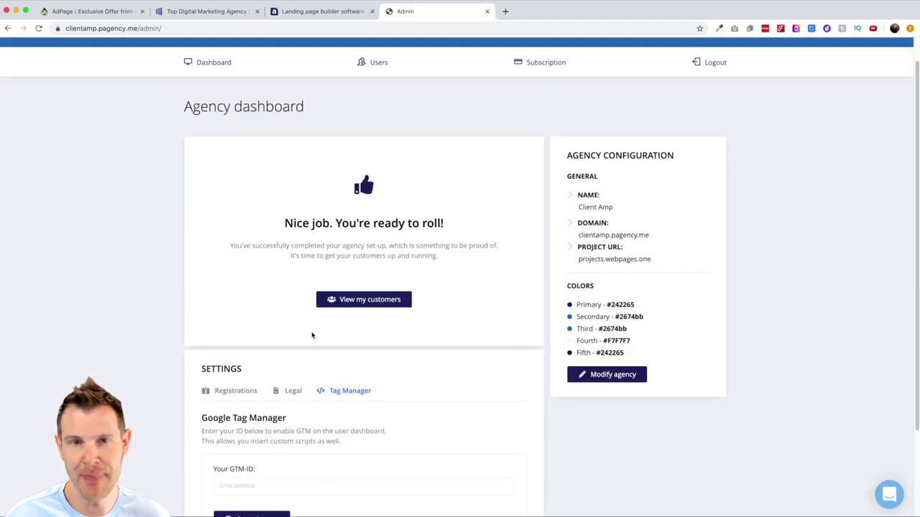